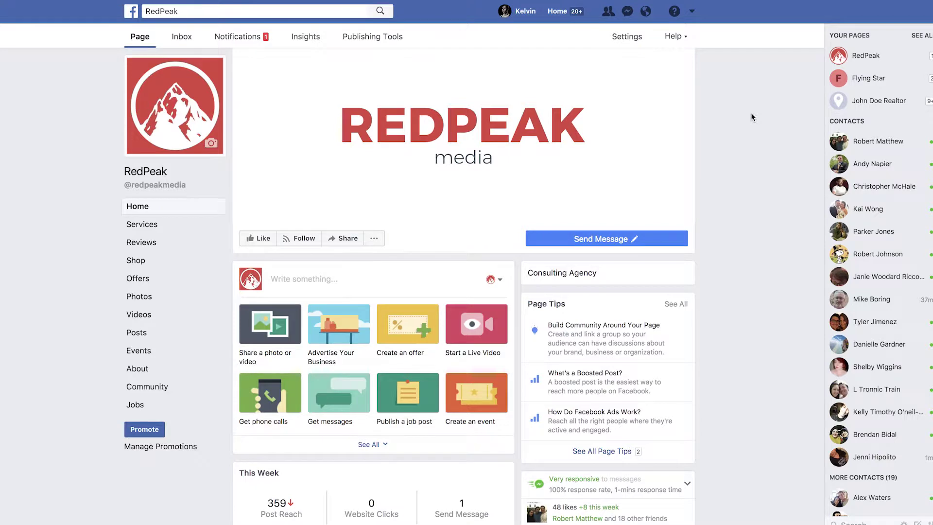
Step: Start creating a new ad from the Facebook page and choose Traffic as the campaign's marketing objective
{"action": "left_click", "coordinate": [692, 13]}
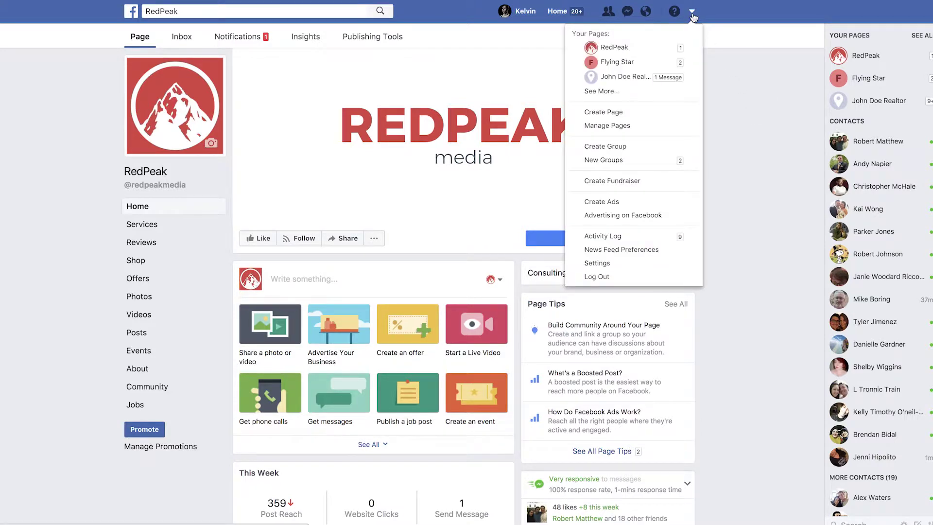
{"action": "left_click", "coordinate": [636, 206]}
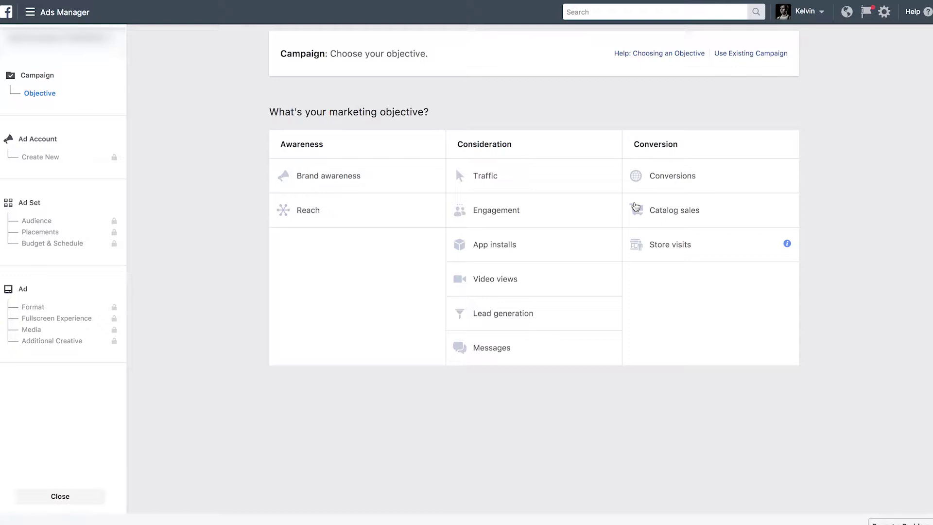
{"action": "left_click", "coordinate": [563, 176]}
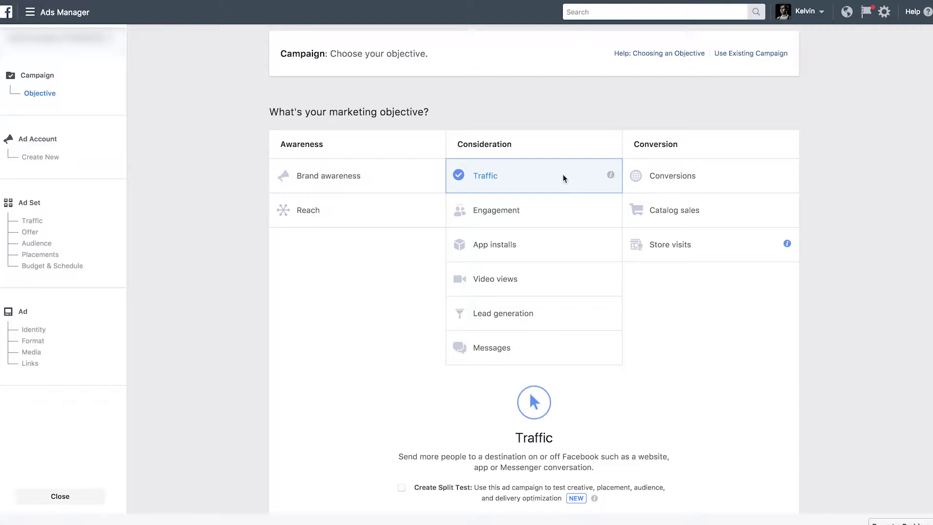
Step: Name the campaign "My New Traffic Ad" and proceed to the ad account setup
{"action": "scroll", "coordinate": [554, 291], "scroll_direction": "down", "scroll_amount": 2}
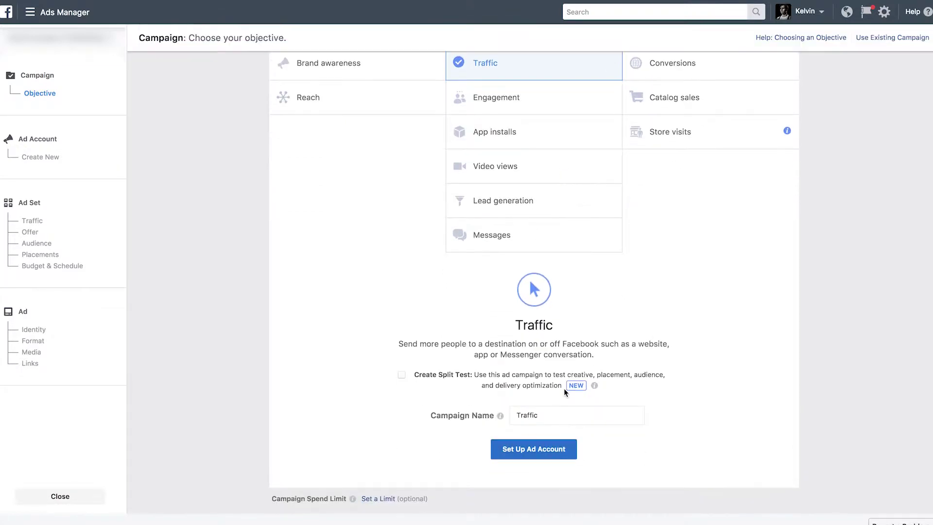
{"action": "left_click", "coordinate": [543, 416]}
{"action": "key", "text": "ctrl+a"}
{"action": "type", "text": "My New Traffic Ad"}
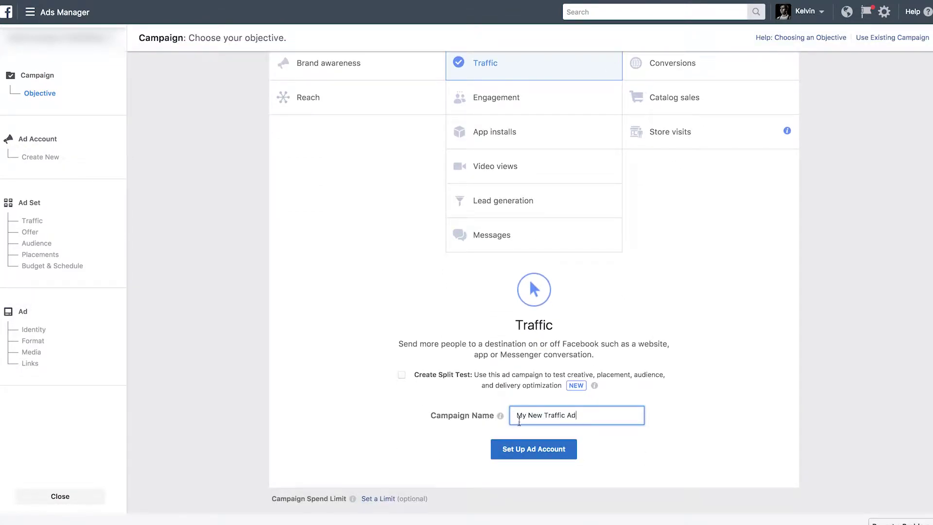
{"action": "left_click", "coordinate": [533, 451]}
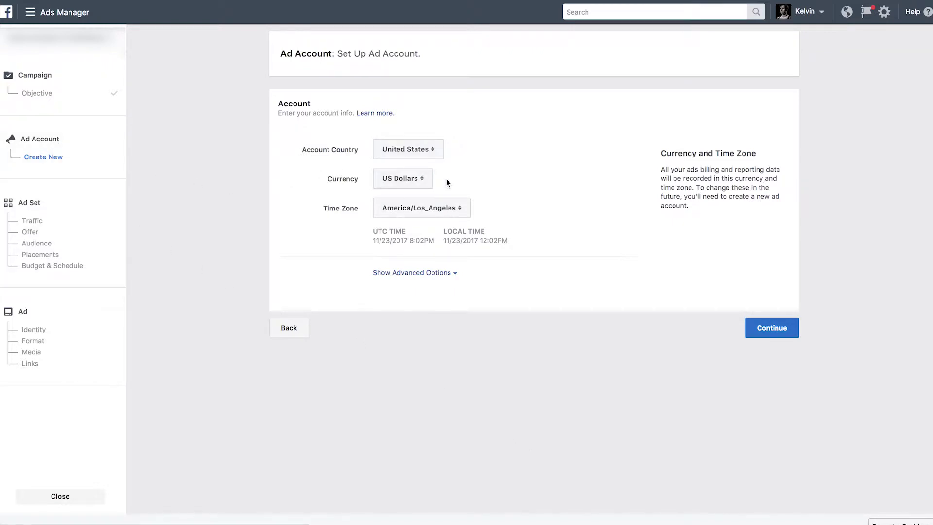
Step: Set the ad account's time zone to America/Denver and continue to the ad set
{"action": "left_click", "coordinate": [428, 210]}
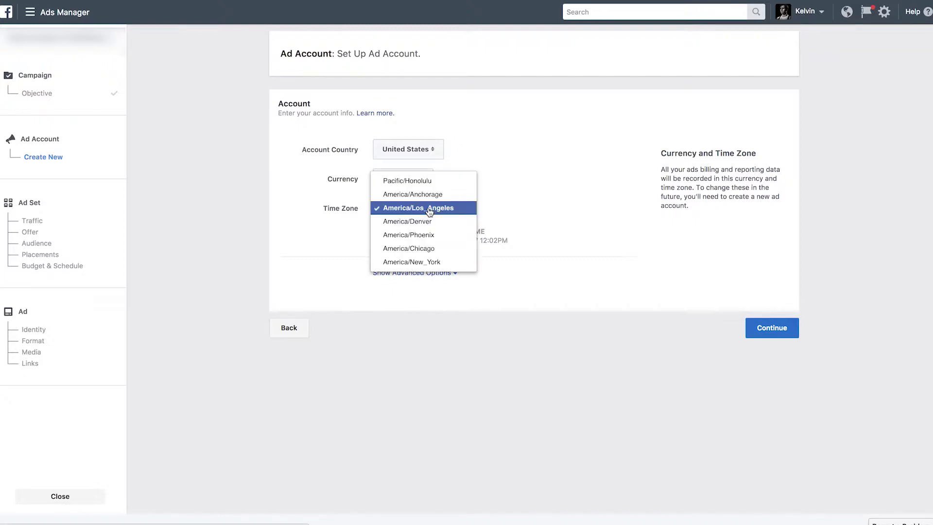
{"action": "left_click", "coordinate": [429, 221]}
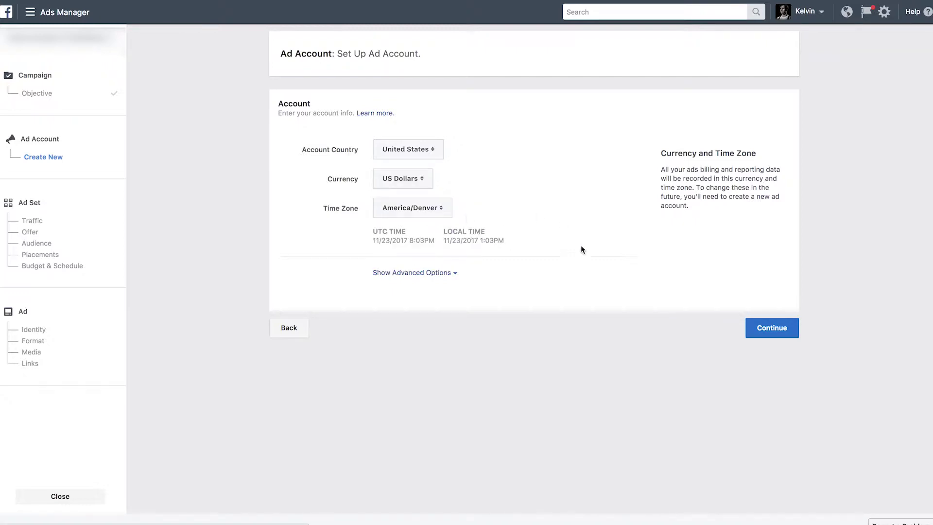
{"action": "left_click", "coordinate": [769, 328]}
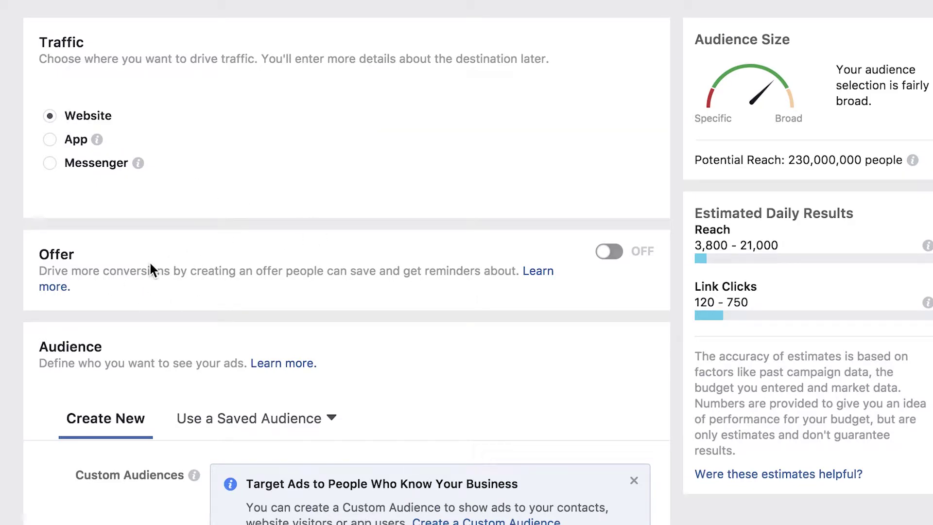
Step: Set the new audience's location to the city of Albuquerque, New Mexico, United States
{"action": "scroll", "coordinate": [150, 268], "scroll_direction": "down", "scroll_amount": 8}
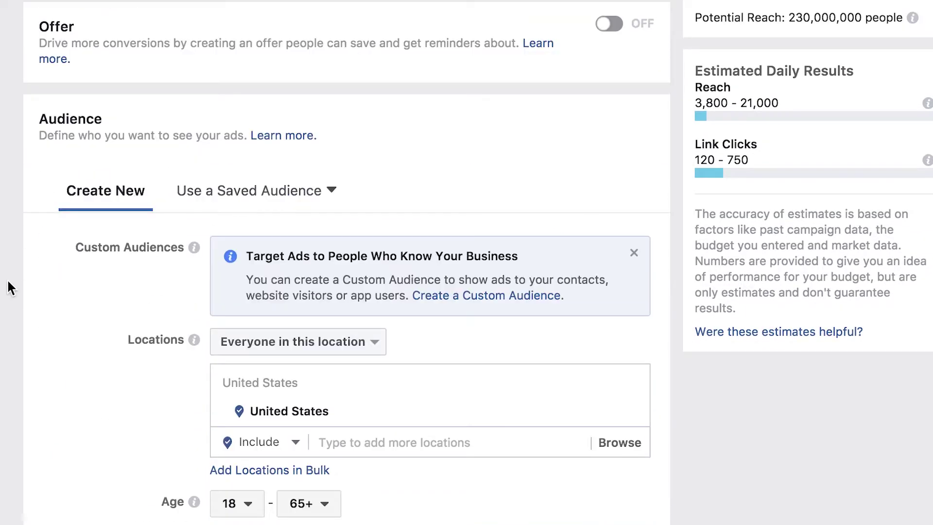
{"action": "scroll", "coordinate": [11, 288], "scroll_direction": "down", "scroll_amount": 1}
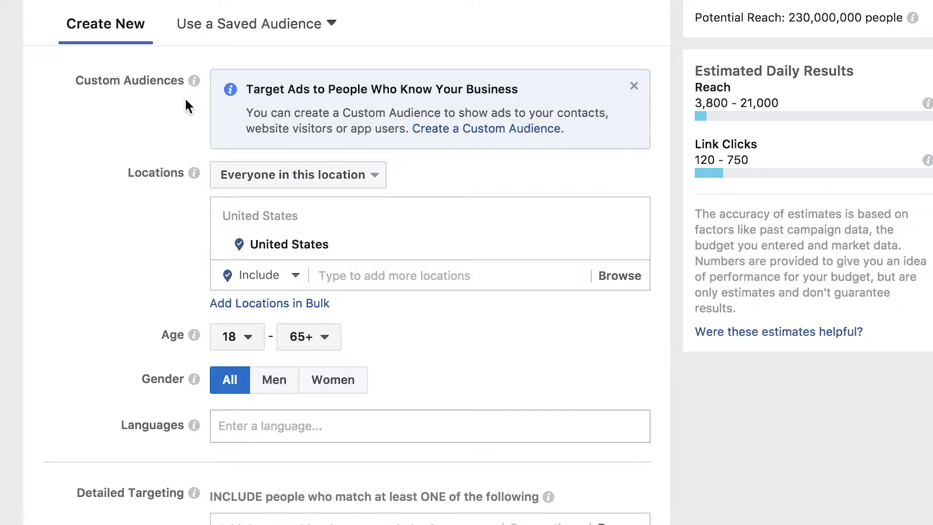
{"action": "scroll", "coordinate": [71, 171], "scroll_direction": "down", "scroll_amount": 2}
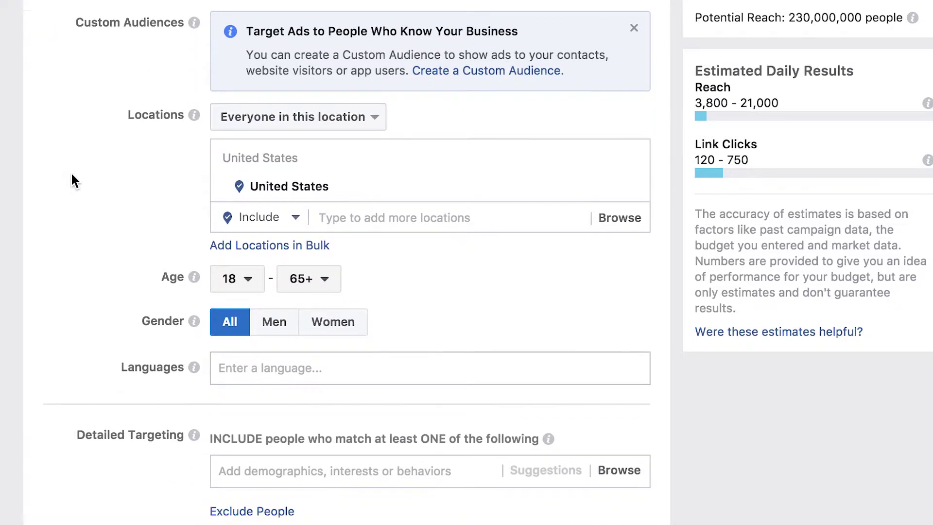
{"action": "left_click", "coordinate": [397, 216]}
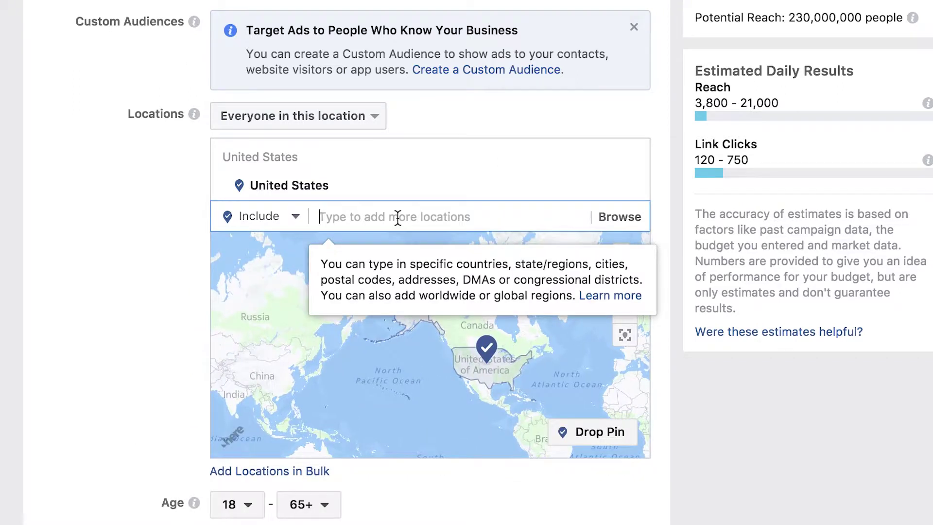
{"action": "type", "text": "Albu"}
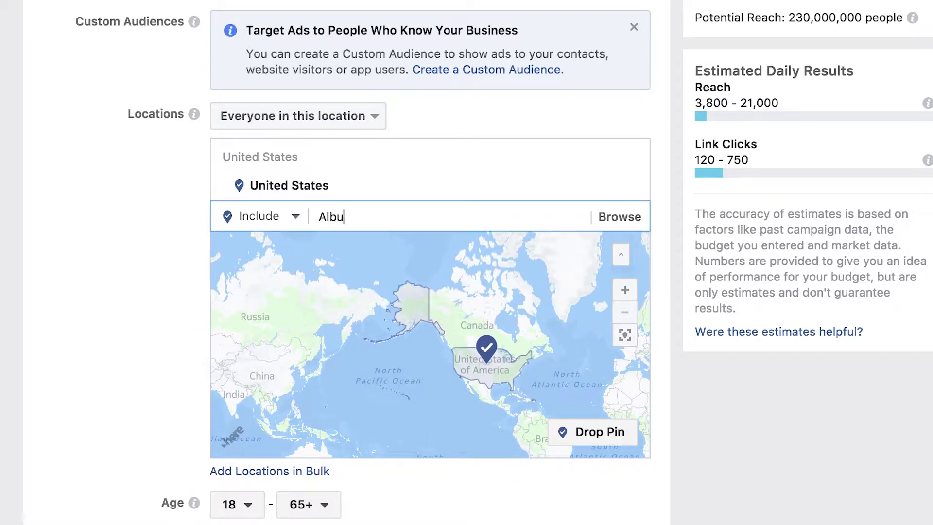
{"action": "type", "text": "quer"}
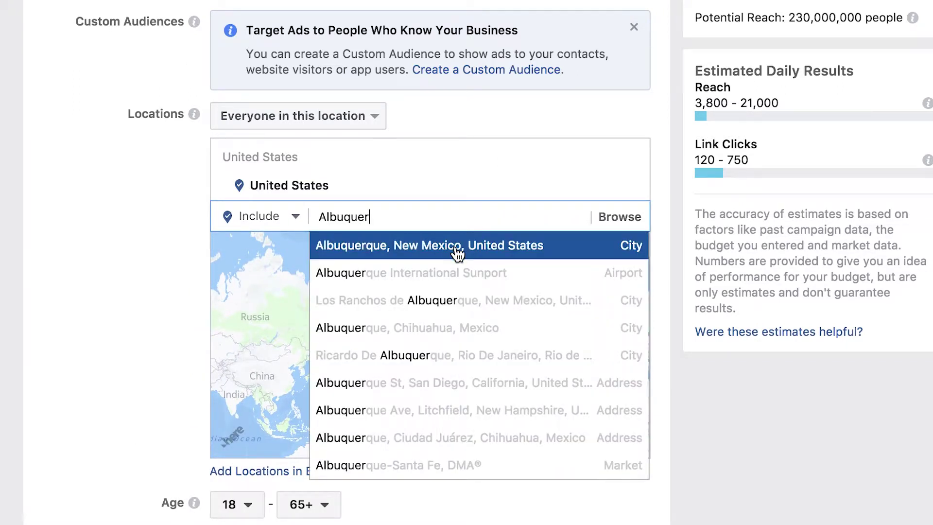
{"action": "left_click", "coordinate": [454, 251]}
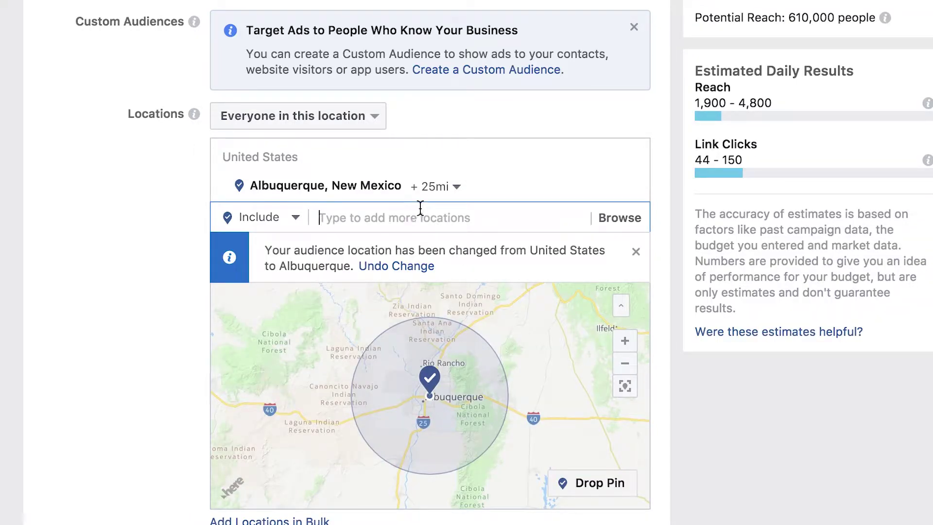
Step: Check the radius options for Albuquerque and switch the mode for adding further locations to Exclude
{"action": "left_click", "coordinate": [455, 191]}
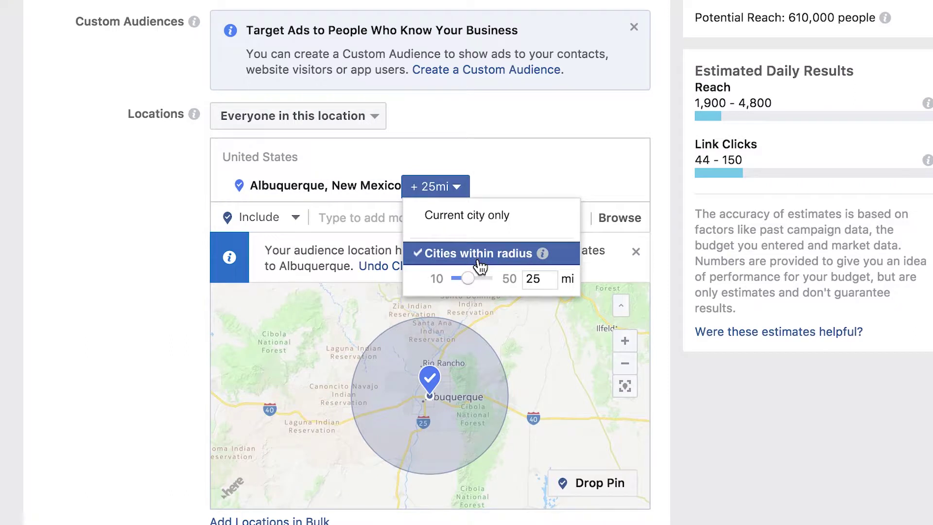
{"action": "left_click", "coordinate": [129, 231]}
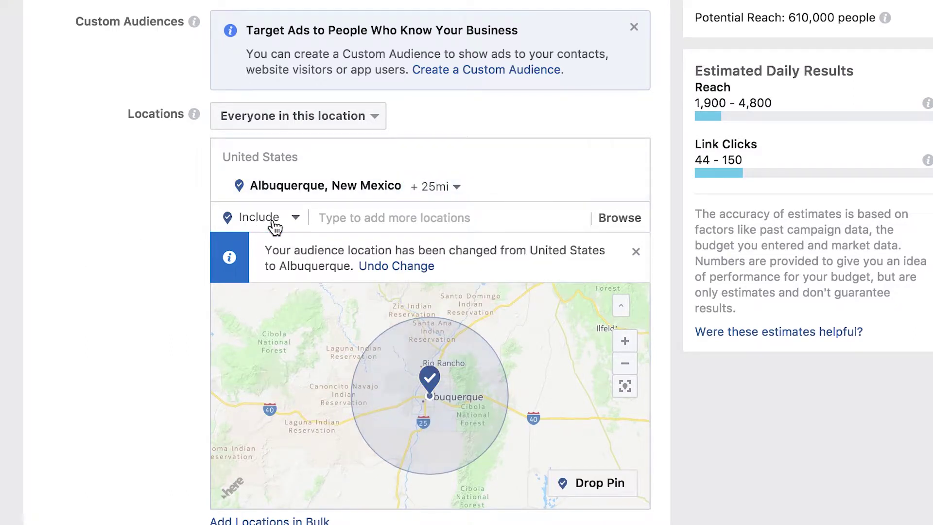
{"action": "left_click", "coordinate": [275, 226]}
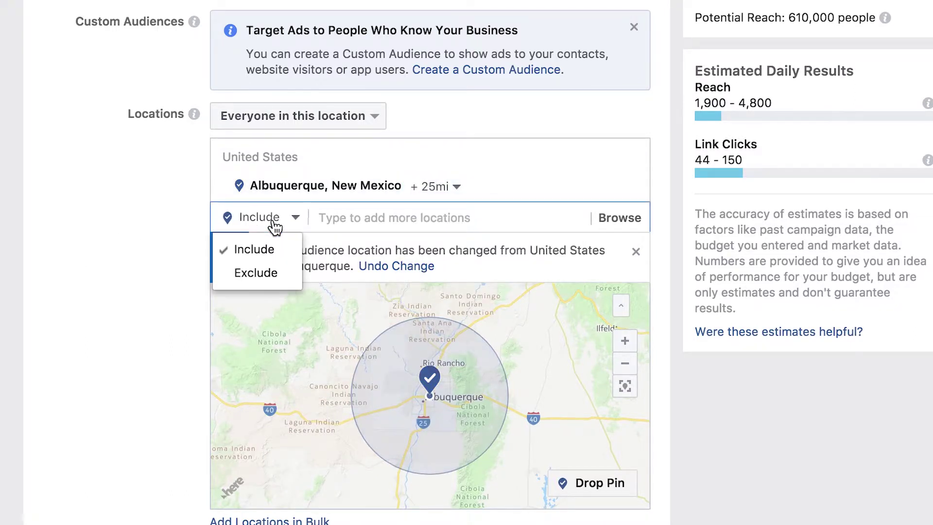
{"action": "left_click", "coordinate": [272, 272]}
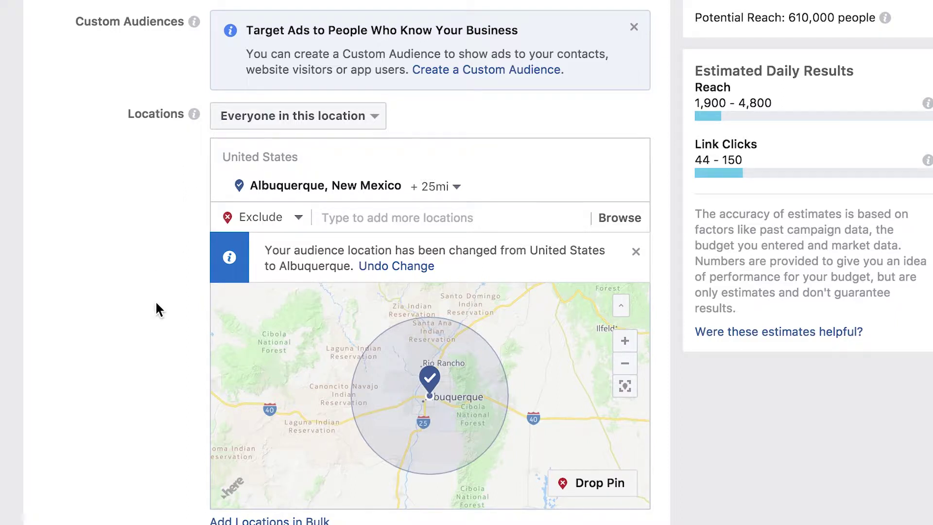
Step: Set the audience's minimum age to 22
{"action": "scroll", "coordinate": [167, 437], "scroll_direction": "down", "scroll_amount": 5}
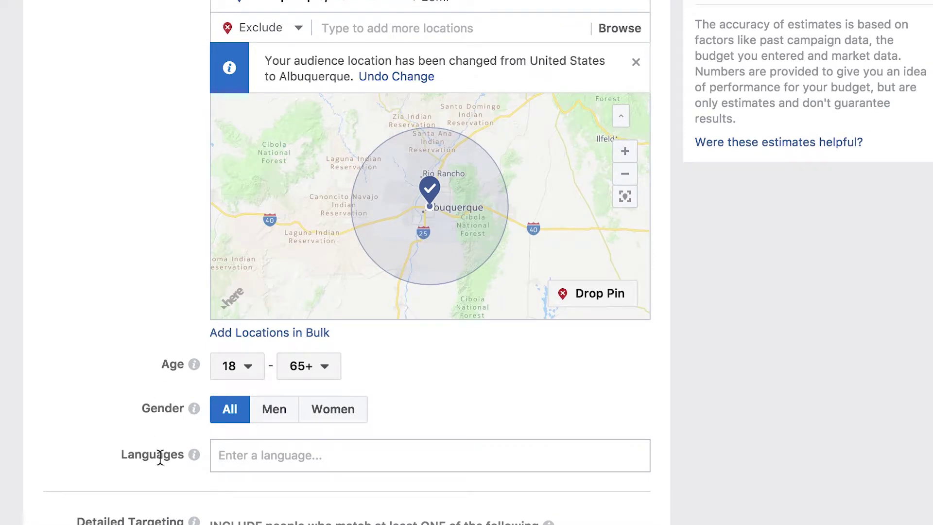
{"action": "mouse_move", "coordinate": [194, 457]}
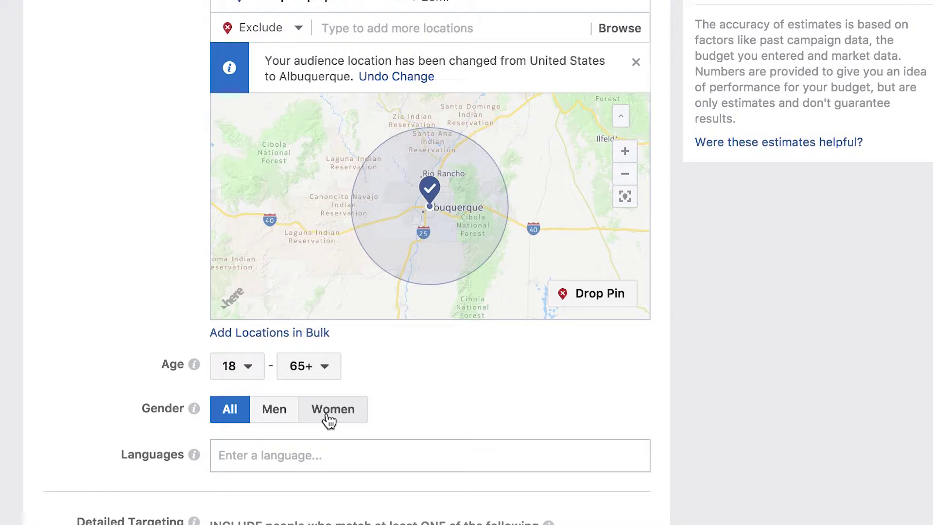
{"action": "left_click", "coordinate": [248, 370]}
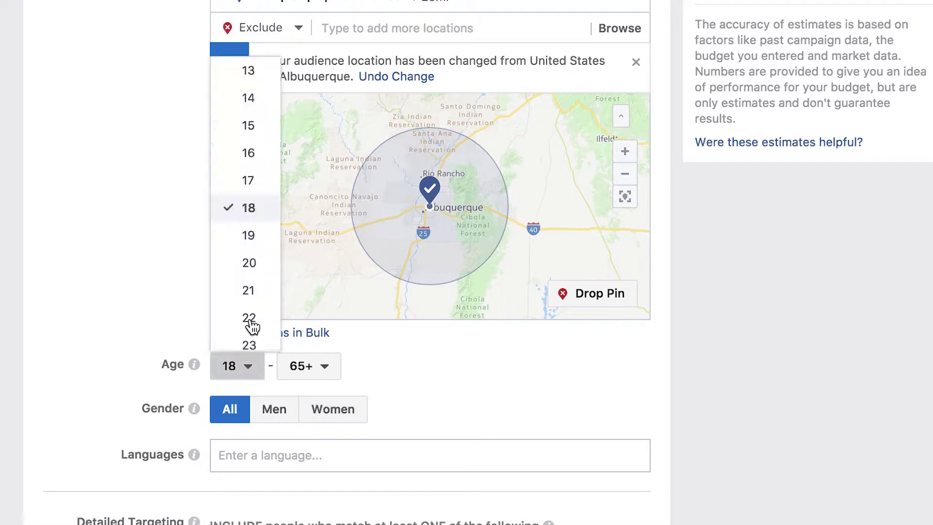
{"action": "left_click", "coordinate": [249, 320]}
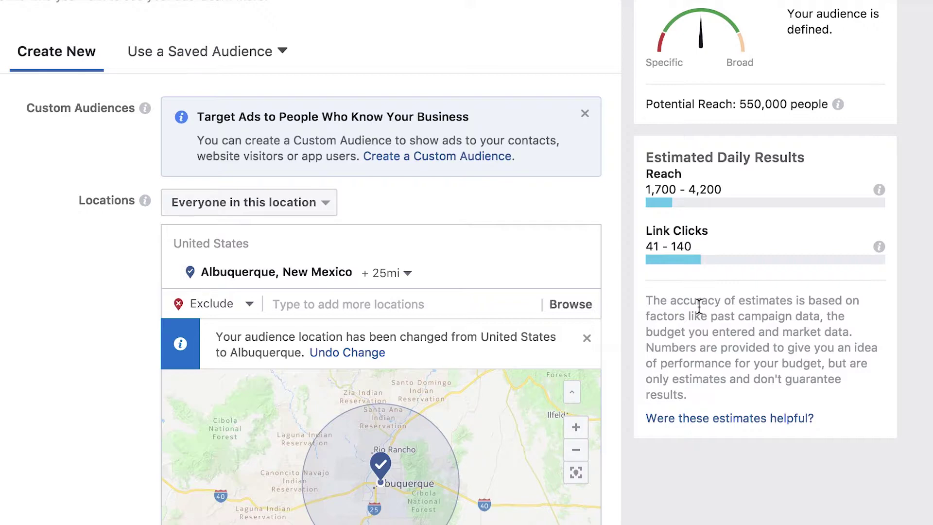
Step: Add the beverage interest Coffee to the included people in Detailed Targeting
{"action": "scroll", "coordinate": [99, 386], "scroll_direction": "down", "scroll_amount": 8}
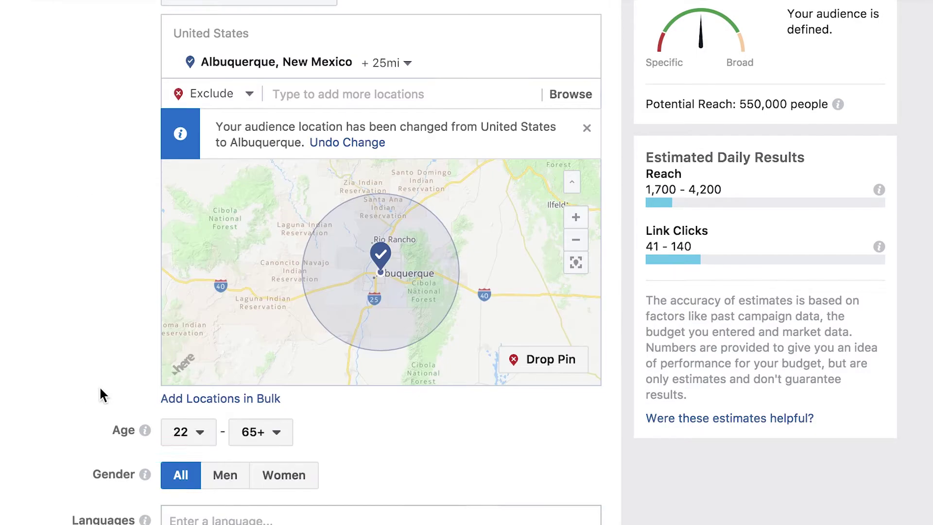
{"action": "scroll", "coordinate": [53, 445], "scroll_direction": "down", "scroll_amount": 2}
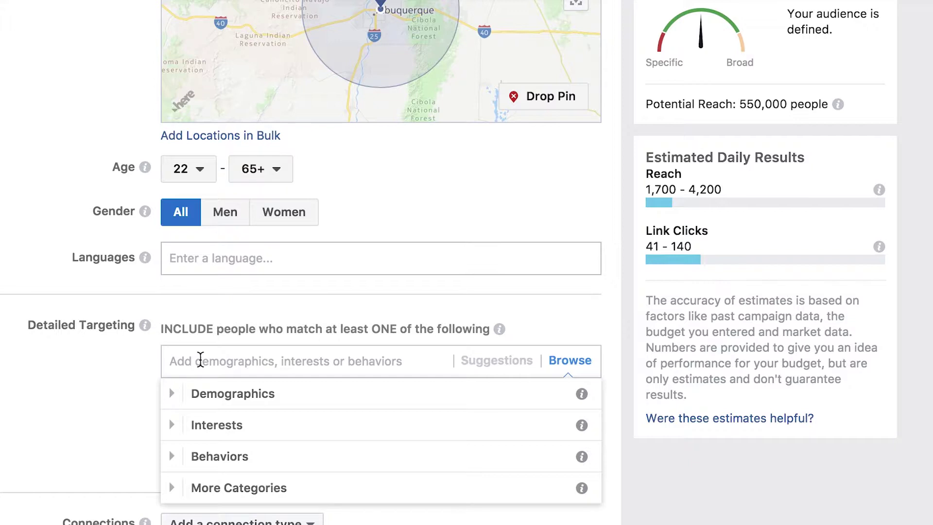
{"action": "type", "text": "coffee"}
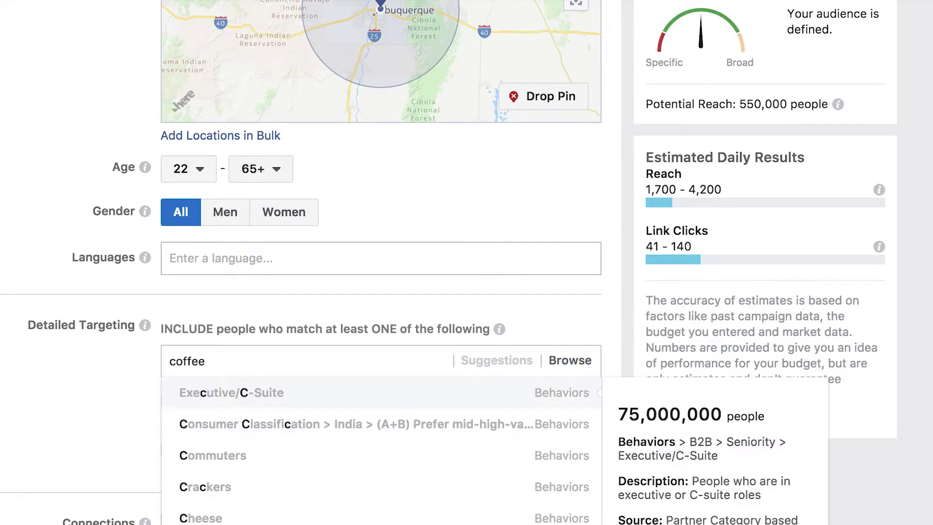
{"action": "left_click", "coordinate": [236, 399]}
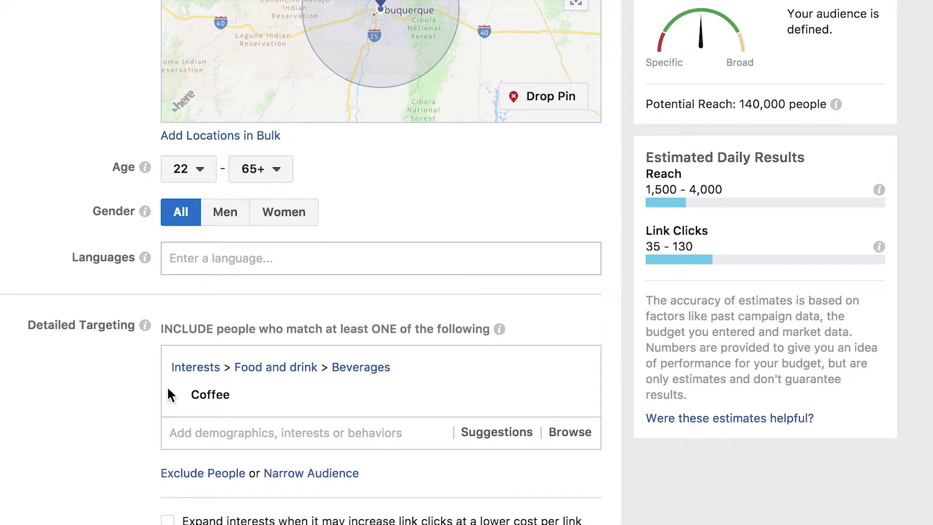
Step: Add an exclusion to Detailed Targeting for people with the beverage interest Tea
{"action": "mouse_move", "coordinate": [205, 393]}
{"action": "left_click", "coordinate": [191, 479]}
{"action": "scroll", "coordinate": [166, 431], "scroll_direction": "down", "scroll_amount": 5}
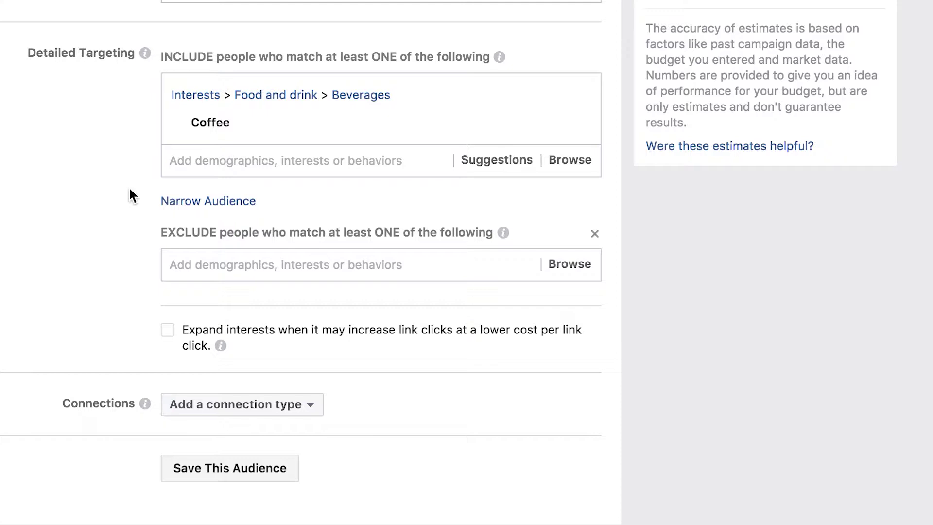
{"action": "left_click", "coordinate": [217, 271]}
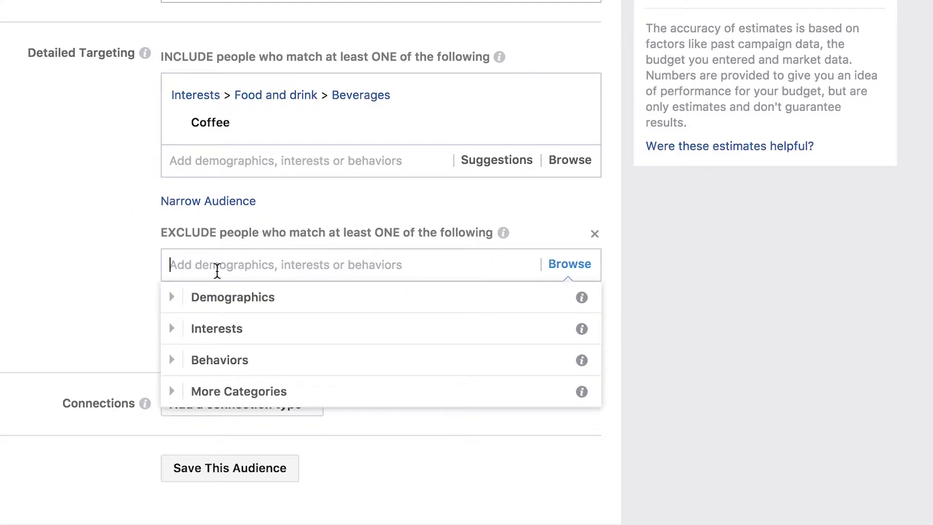
{"action": "type", "text": "tea"}
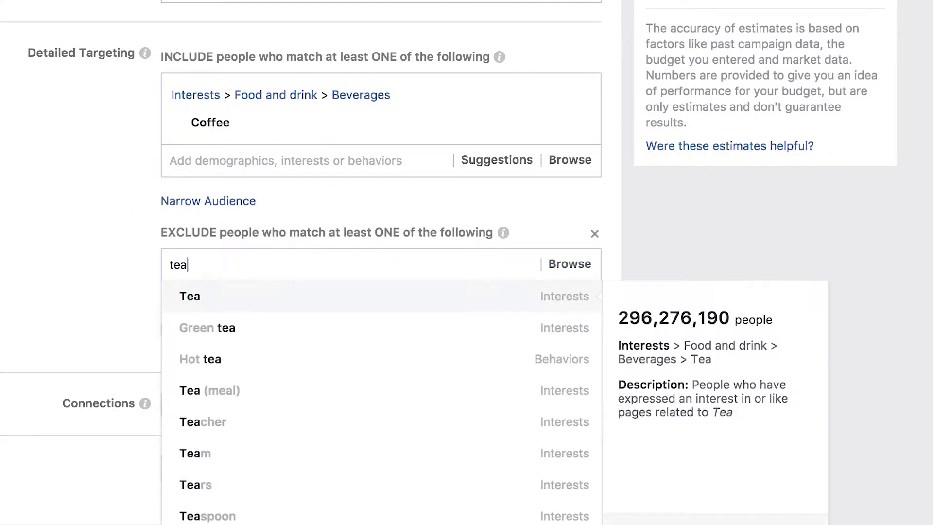
{"action": "left_click", "coordinate": [314, 301]}
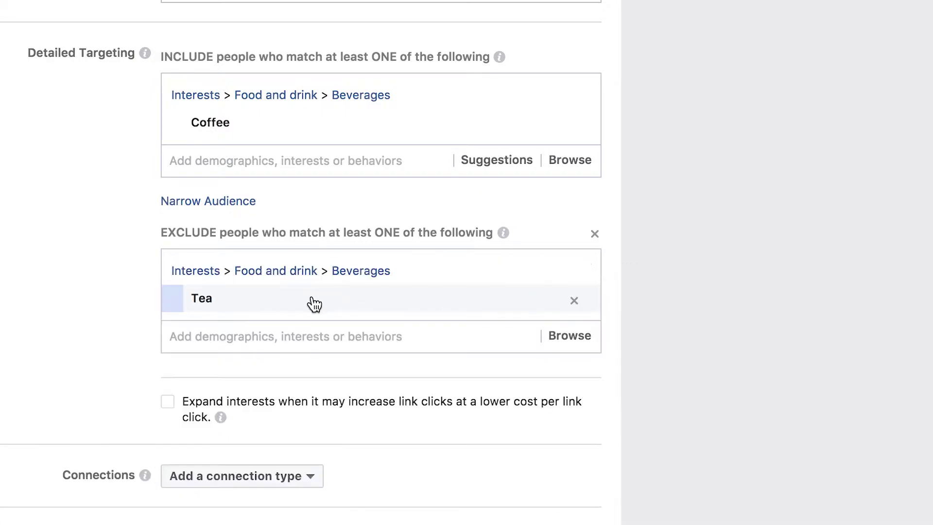
Step: Review the audience's potential reach, the remaining targeting options and the ad set's Placements section
{"action": "left_click", "coordinate": [76, 204]}
{"action": "scroll", "coordinate": [733, 109], "scroll_direction": "up", "scroll_amount": 5}
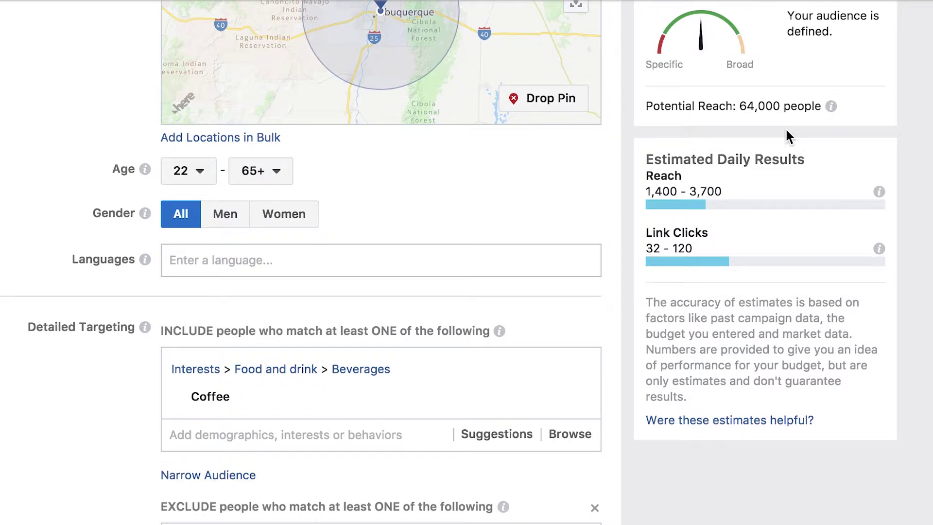
{"action": "scroll", "coordinate": [786, 130], "scroll_direction": "down", "scroll_amount": 5}
{"action": "scroll", "coordinate": [83, 520], "scroll_direction": "down", "scroll_amount": 2}
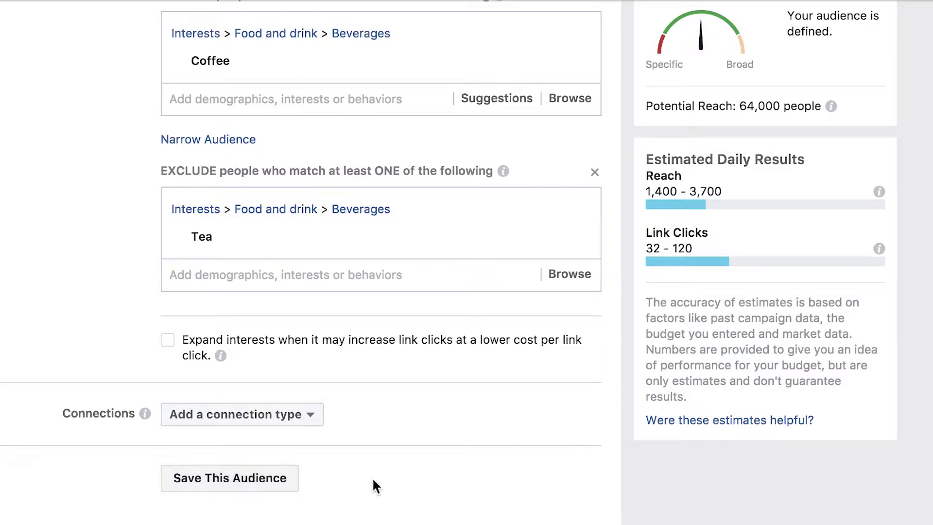
{"action": "scroll", "coordinate": [377, 486], "scroll_direction": "down", "scroll_amount": 7}
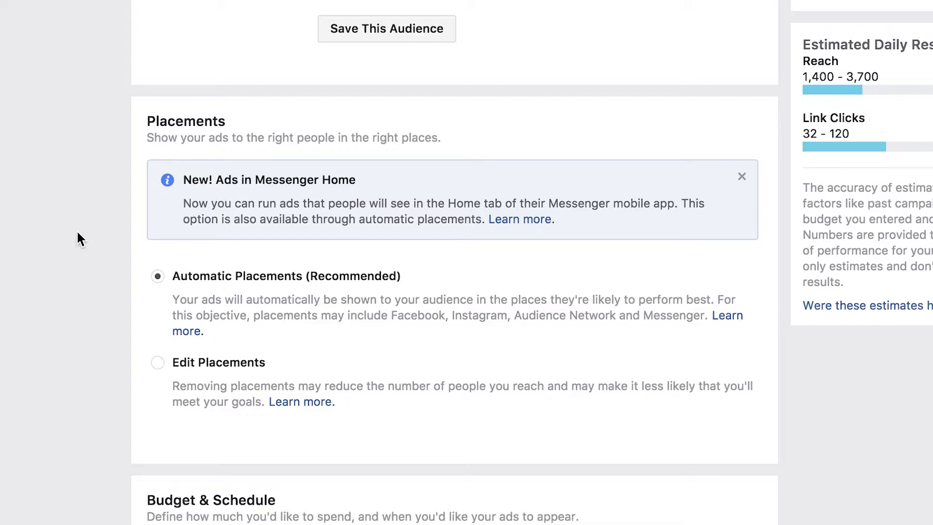
Step: Switch to Edit Placements and exclude Facebook Instant Articles, Instagram, Audience Network and Messenger, leaving only Facebook Feeds and Right Column
{"action": "left_click", "coordinate": [152, 363]}
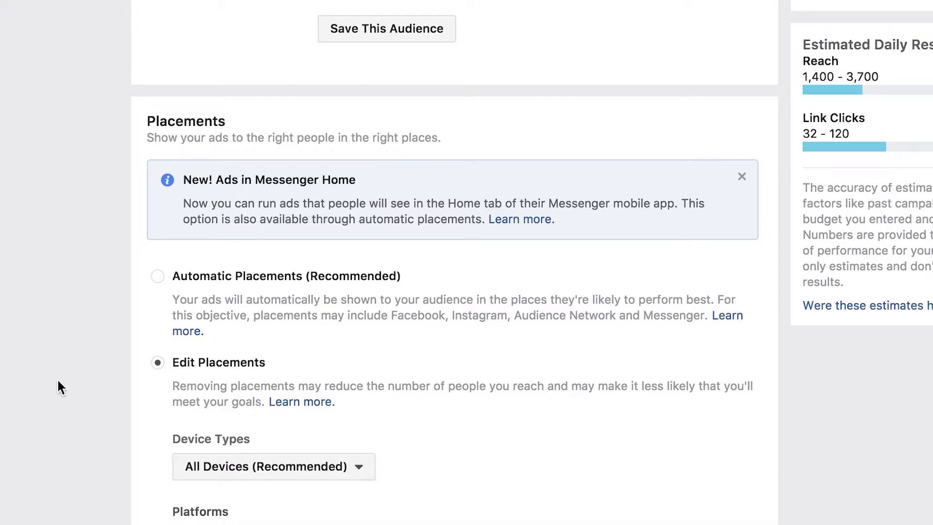
{"action": "scroll", "coordinate": [57, 378], "scroll_direction": "down", "scroll_amount": 4}
{"action": "scroll", "coordinate": [57, 381], "scroll_direction": "down", "scroll_amount": 4}
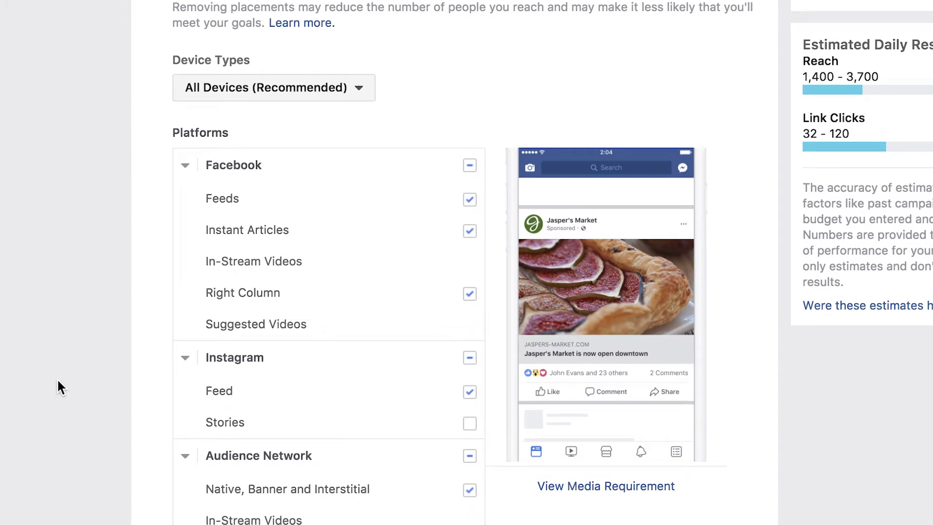
{"action": "left_click", "coordinate": [469, 232]}
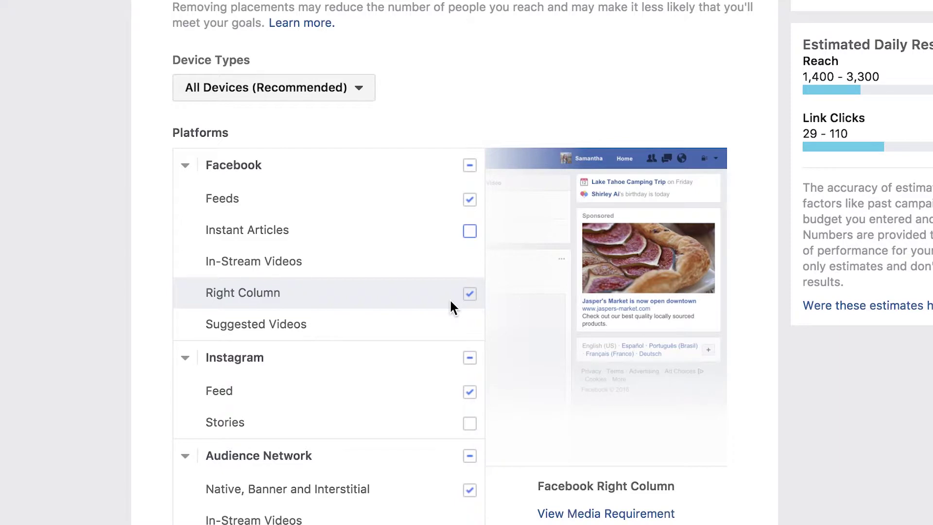
{"action": "left_click", "coordinate": [469, 358]}
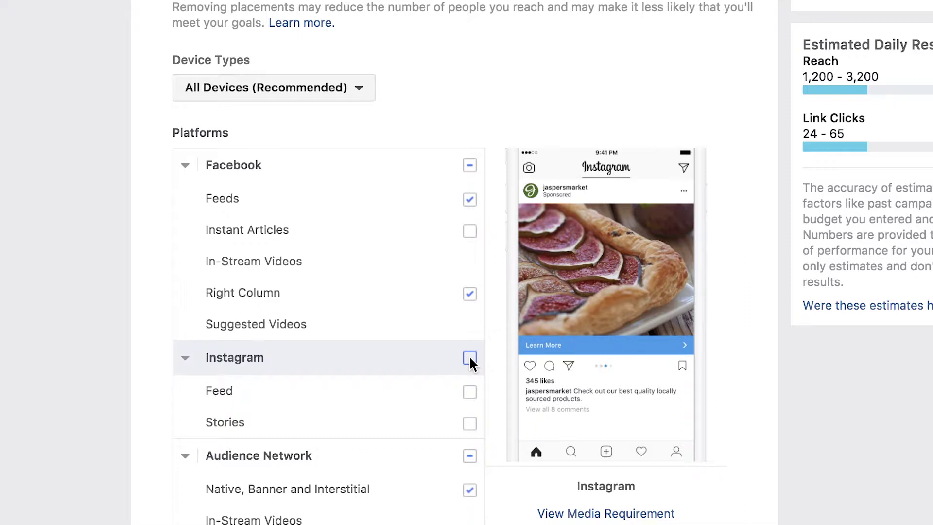
{"action": "left_click", "coordinate": [471, 489]}
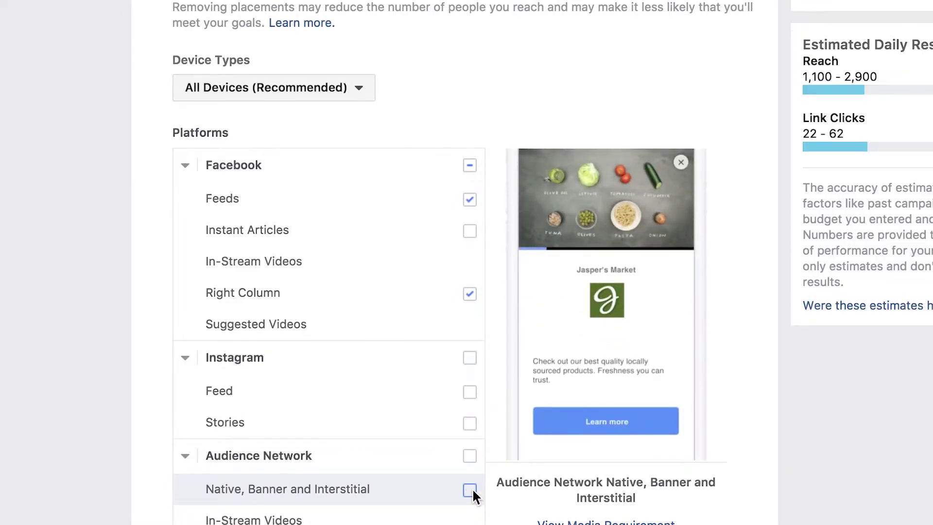
{"action": "left_click", "coordinate": [469, 425]}
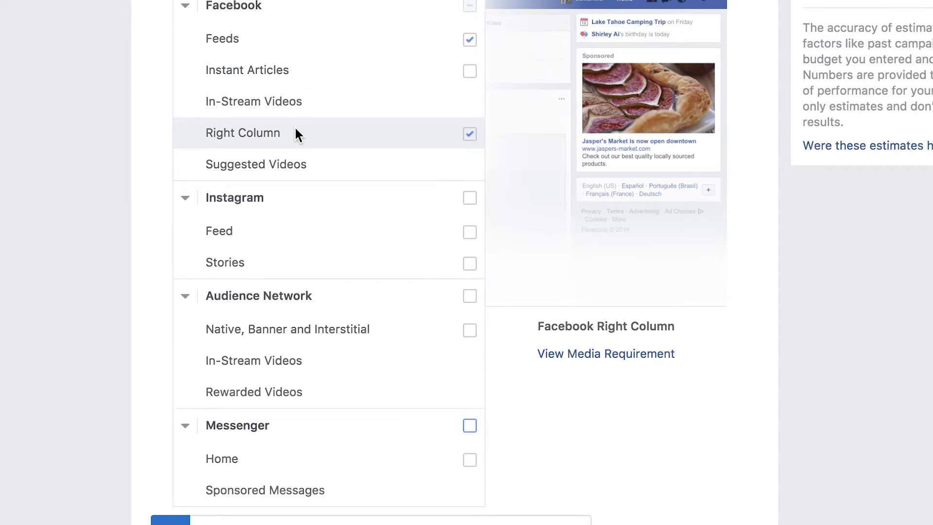
Step: Set the ad set's daily budget to $10.00 and continue to the ad creation page
{"action": "scroll", "coordinate": [137, 230], "scroll_direction": "down", "scroll_amount": 10}
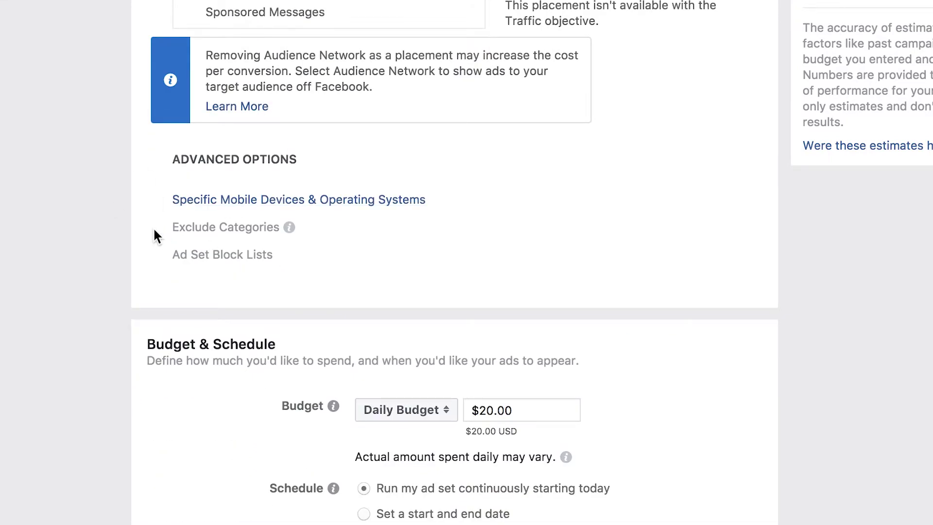
{"action": "scroll", "coordinate": [154, 231], "scroll_direction": "down", "scroll_amount": 4}
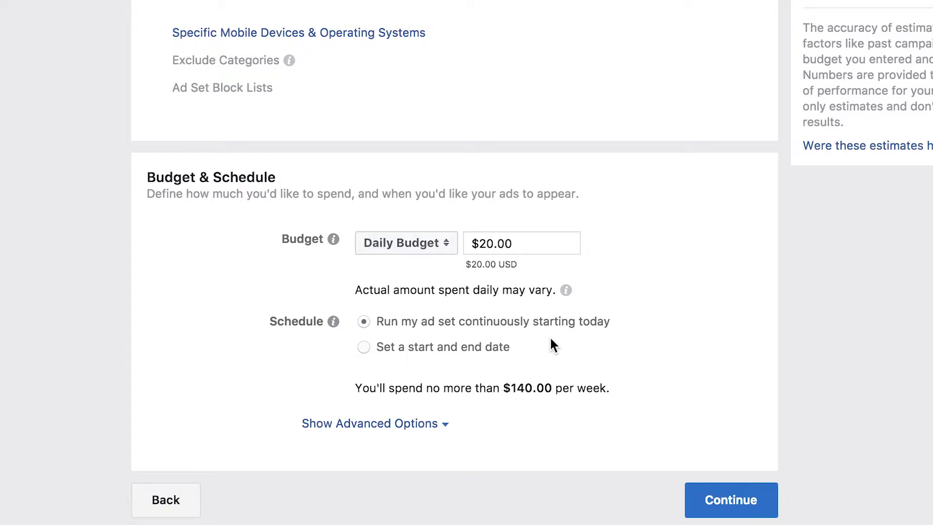
{"action": "left_click", "coordinate": [482, 243]}
{"action": "key", "text": "BackSpace"}
{"action": "type", "text": "1"}
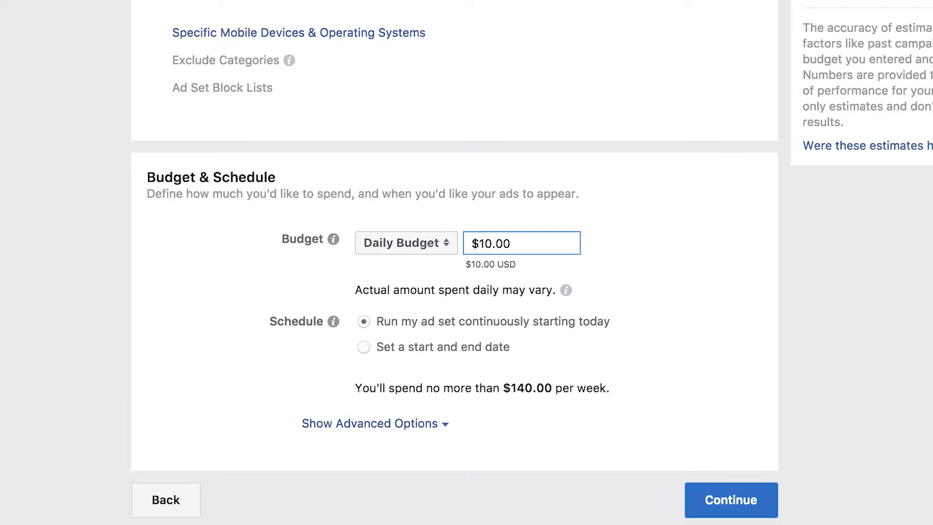
{"action": "key", "text": "BackSpace"}
{"action": "type", "text": "2"}
{"action": "left_click", "coordinate": [682, 259]}
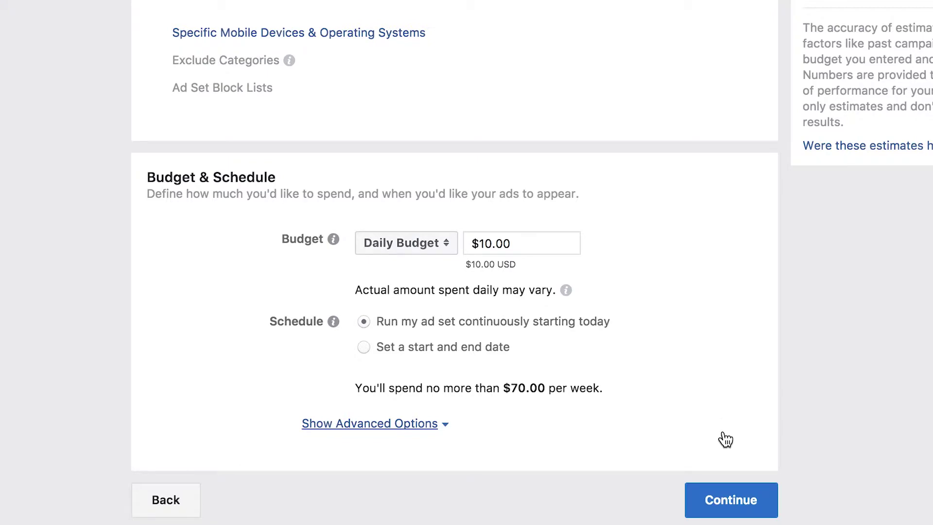
{"action": "left_click", "coordinate": [733, 500]}
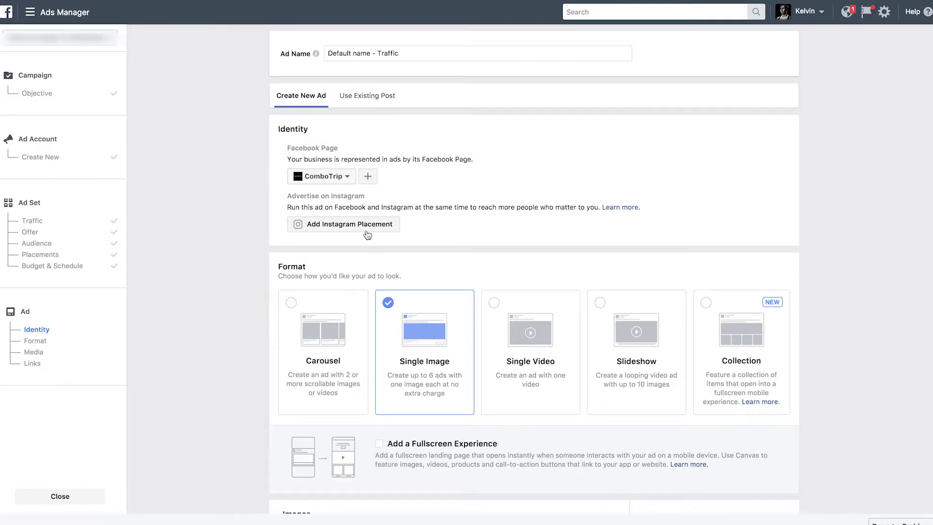
Step: Select RedPeak as the Facebook Page that represents the business in the ad
{"action": "left_click", "coordinate": [347, 177]}
{"action": "left_click", "coordinate": [330, 300]}
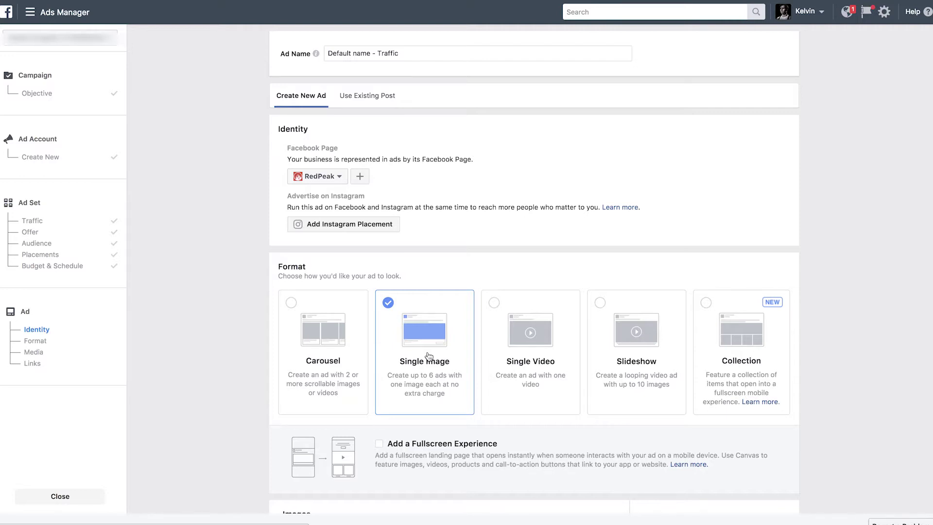
{"action": "scroll", "coordinate": [427, 356], "scroll_direction": "down", "scroll_amount": 2}
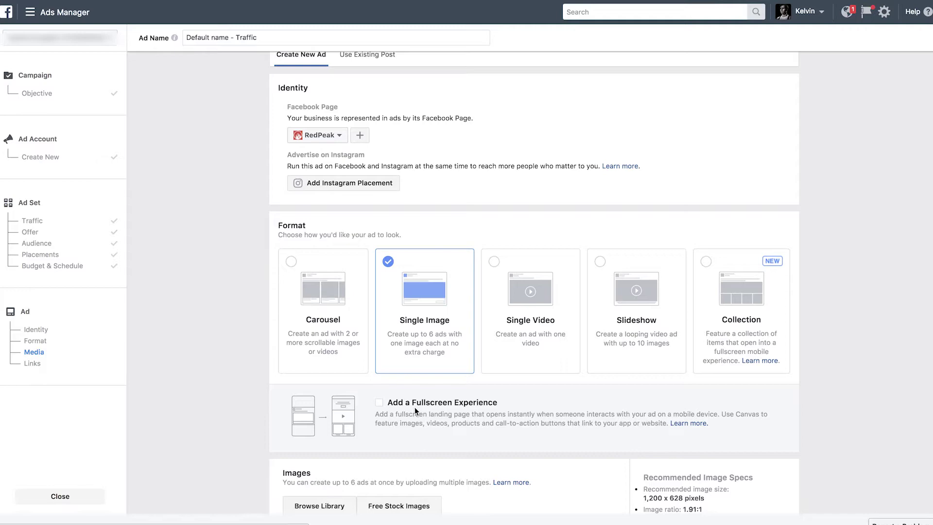
{"action": "scroll", "coordinate": [414, 407], "scroll_direction": "down", "scroll_amount": 5}
{"action": "scroll", "coordinate": [460, 333], "scroll_direction": "down", "scroll_amount": 3}
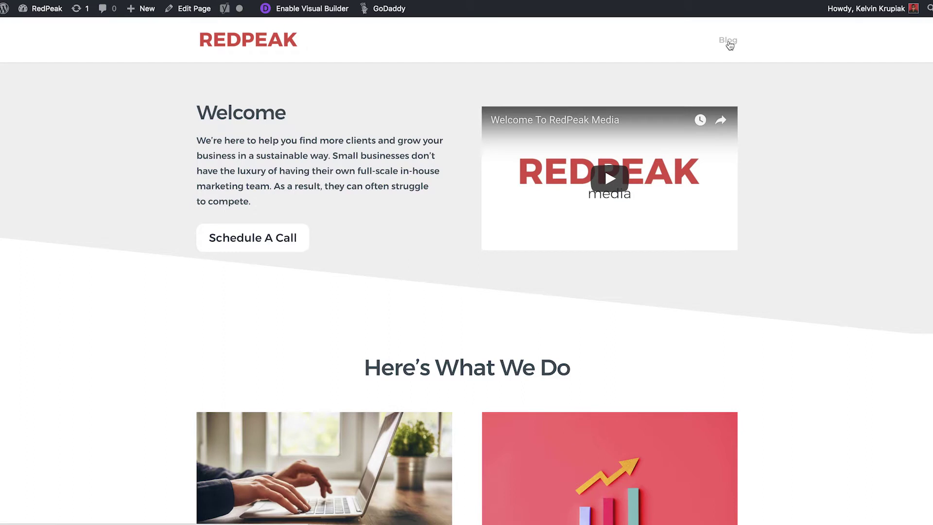
Step: Open the blog post "How To Create Your First Facebook Business Page" from the RedPeak website's blog
{"action": "left_click", "coordinate": [728, 41]}
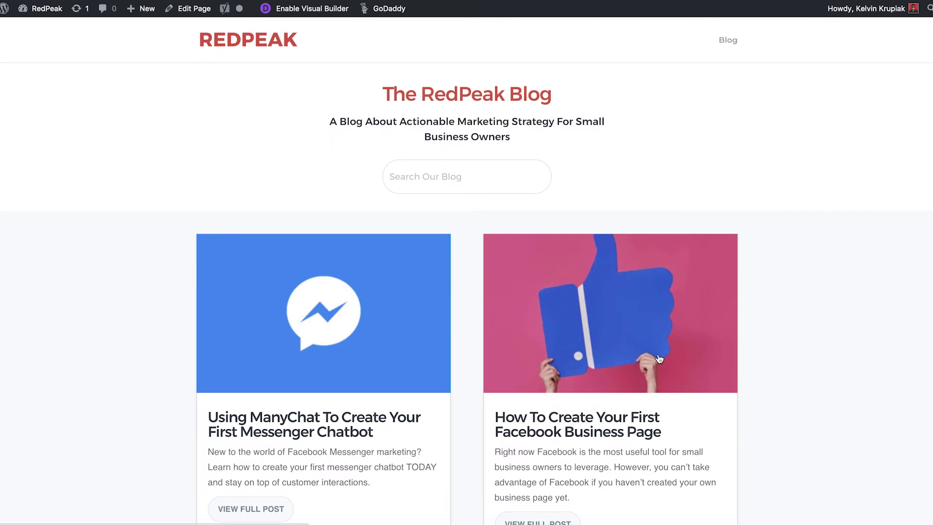
{"action": "left_click", "coordinate": [659, 359]}
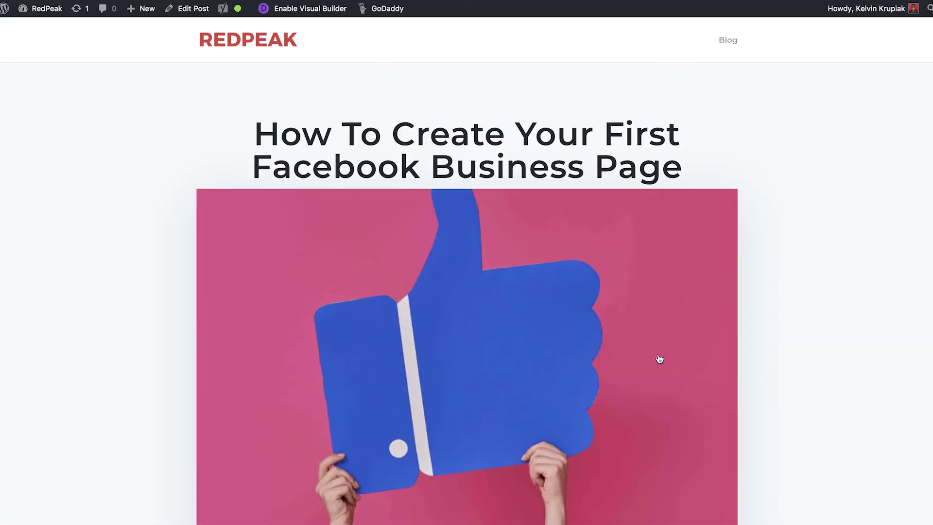
{"action": "scroll", "coordinate": [659, 359], "scroll_direction": "down", "scroll_amount": 10}
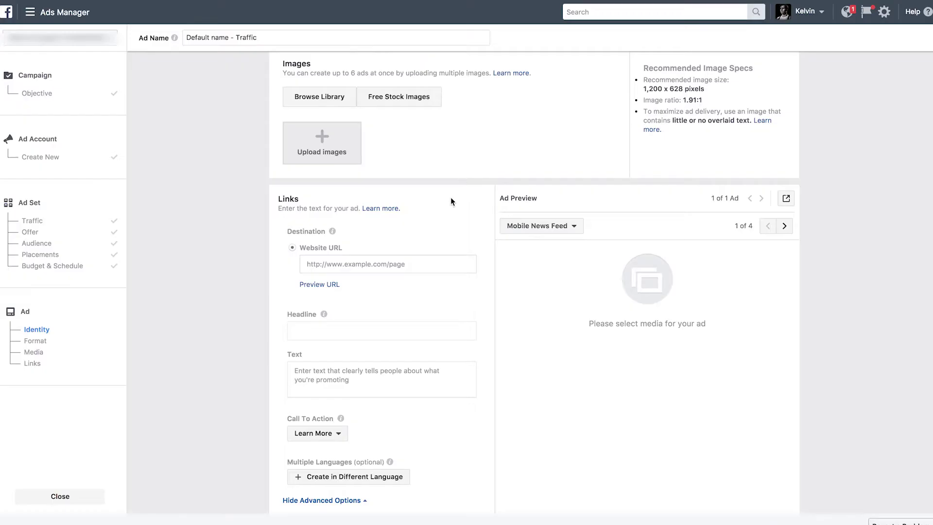
{"action": "left_click", "coordinate": [389, 263]}
{"action": "type", "text": "http://theredpeak.com/create-your-first-facebook-business-page/"}
{"action": "left_click", "coordinate": [280, 267]}
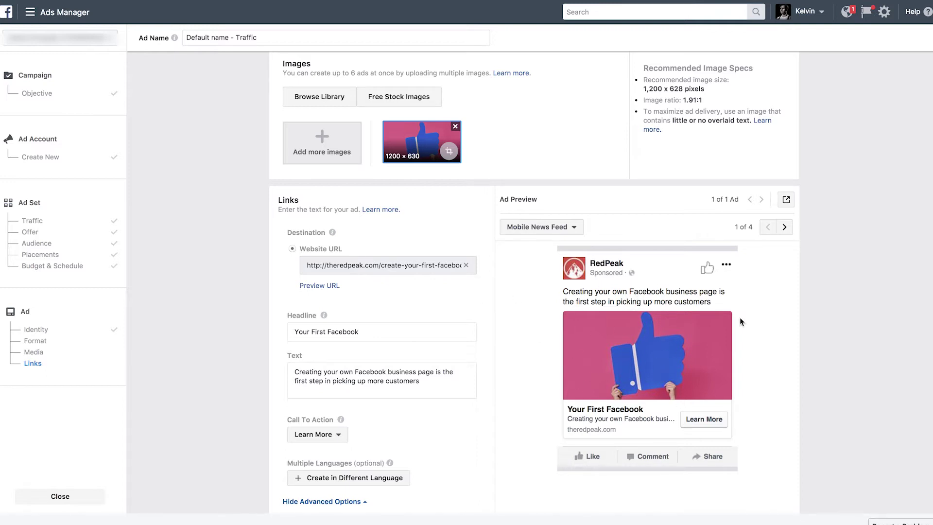
Step: Preview the ad as it appears in the Desktop News Feed
{"action": "left_click", "coordinate": [554, 233]}
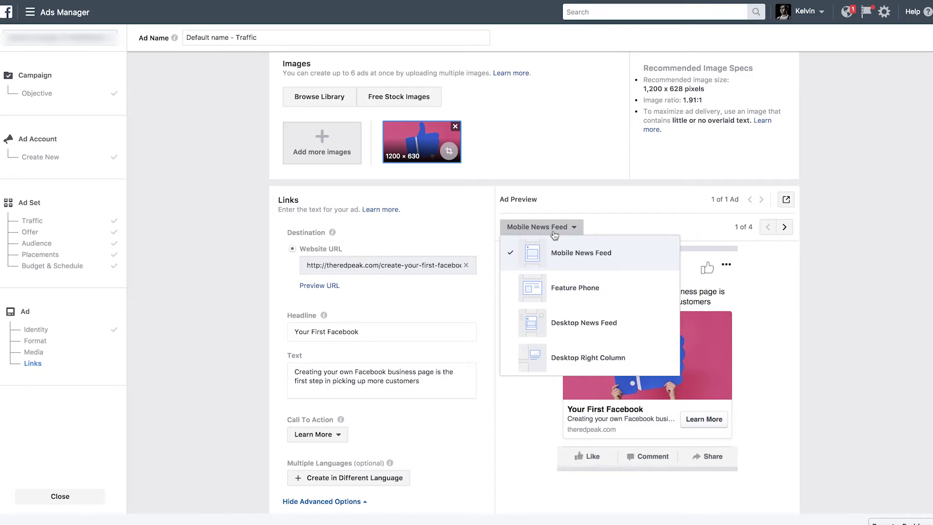
{"action": "left_click", "coordinate": [573, 320]}
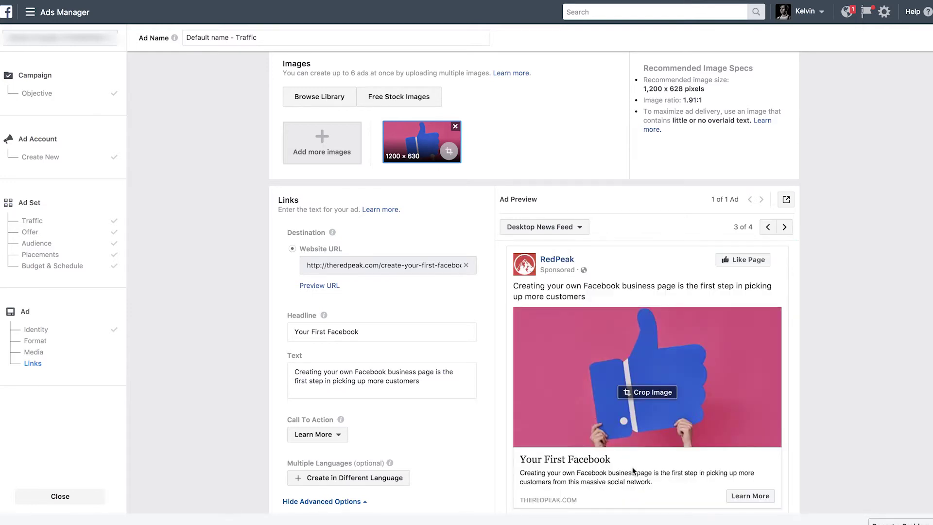
{"action": "scroll", "coordinate": [598, 451], "scroll_direction": "down", "scroll_amount": 1}
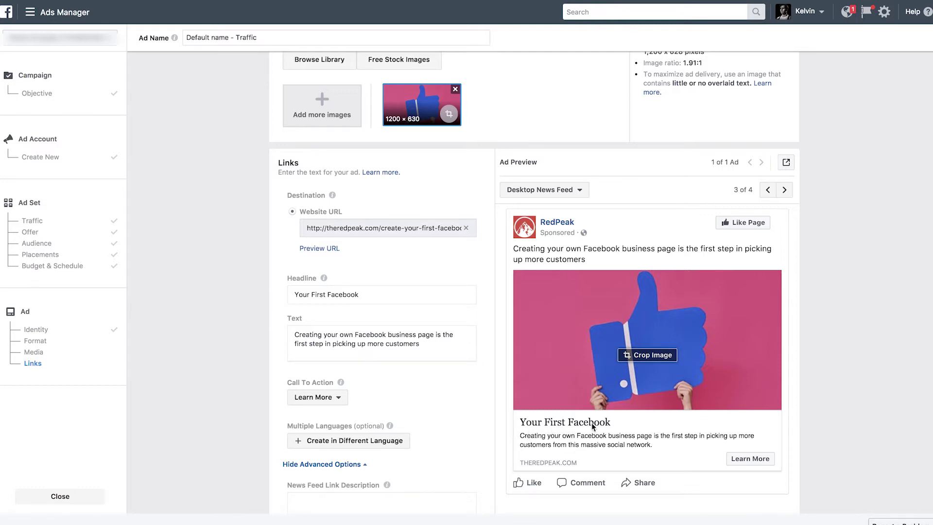
Step: Complete the ad's headline so it reads "Your First Facebook Business Page"
{"action": "left_click", "coordinate": [377, 294]}
{"action": "type", "text": "Busi"}
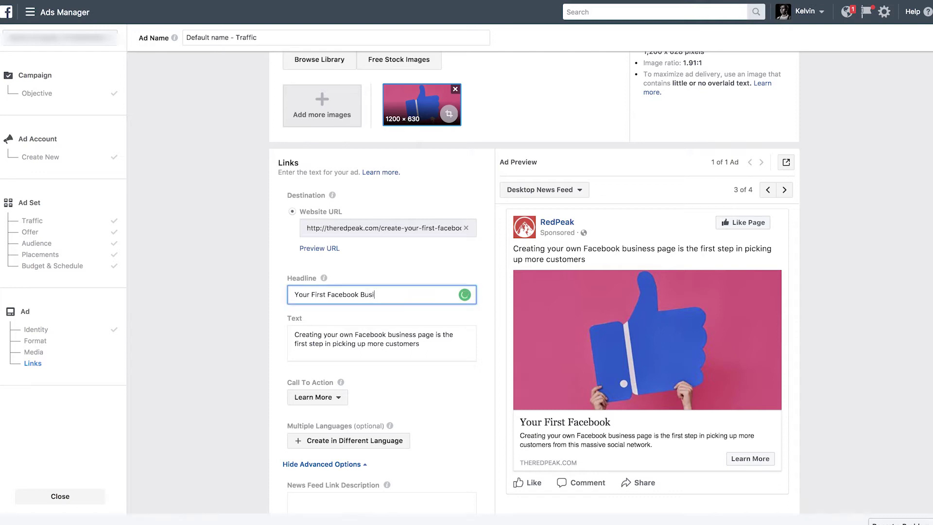
{"action": "type", "text": "ness Page"}
{"action": "left_click", "coordinate": [406, 319]}
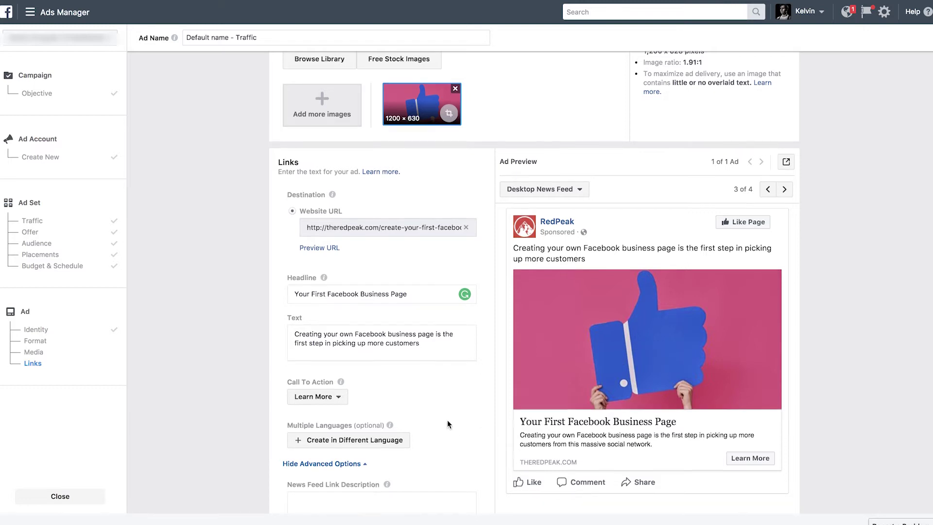
Step: Enter the News Feed link description "New To Facebook? Create Your First Facebook Business Page and start attracting more customers TODAY!"
{"action": "scroll", "coordinate": [448, 424], "scroll_direction": "down", "scroll_amount": 3}
{"action": "left_click", "coordinate": [332, 387]}
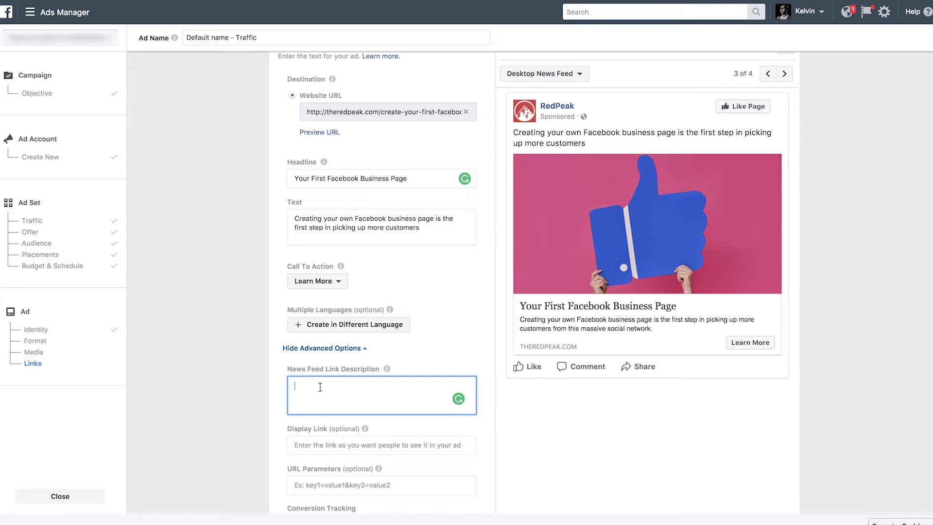
{"action": "type", "text": "New To Facebook? Create Your First Facebook"}
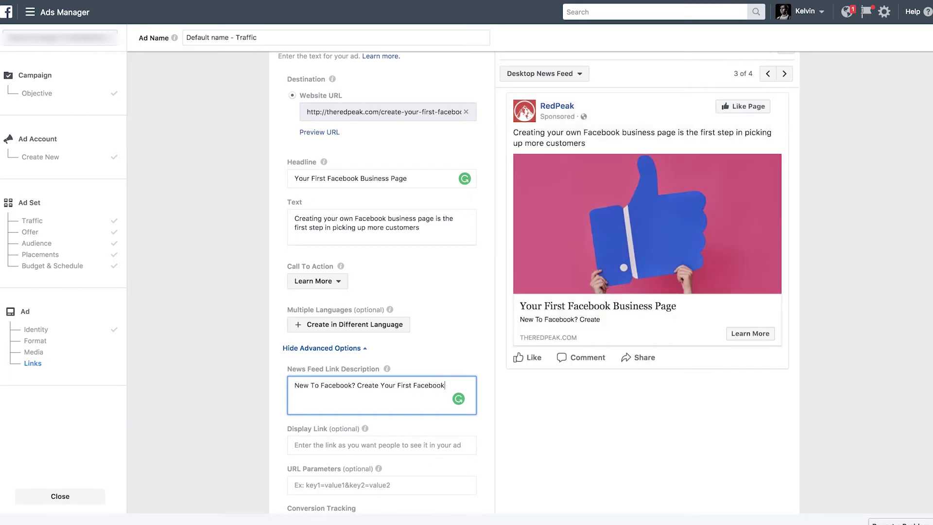
{"action": "type", "text": " Business Page and start attracting more customers "}
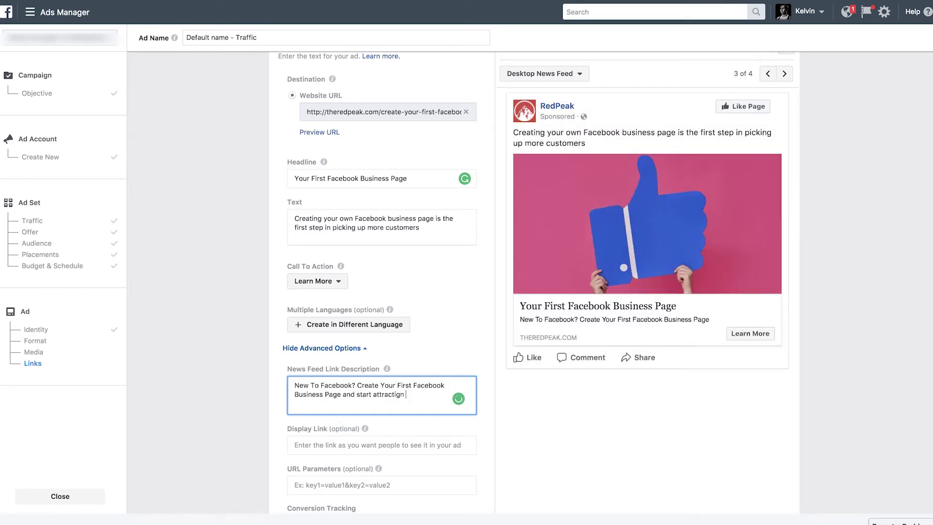
{"action": "type", "text": "TODAY!"}
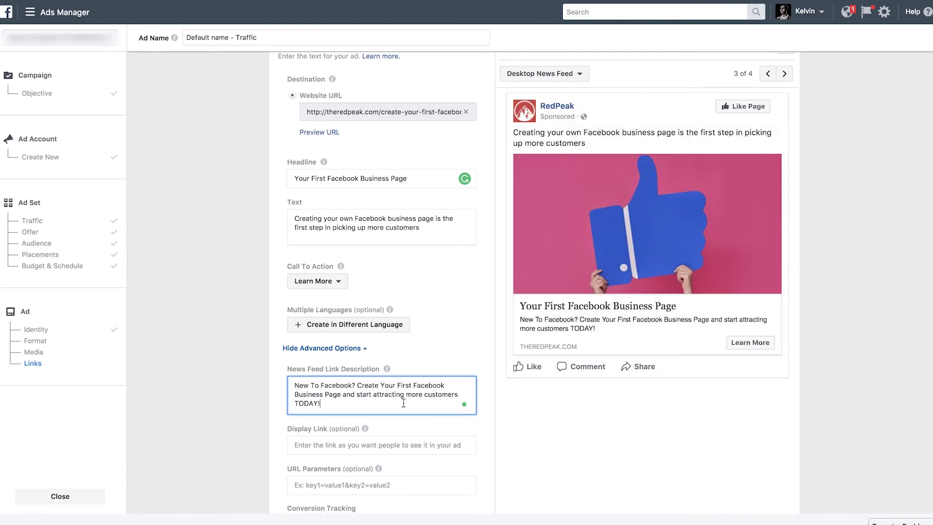
{"action": "left_click", "coordinate": [429, 424]}
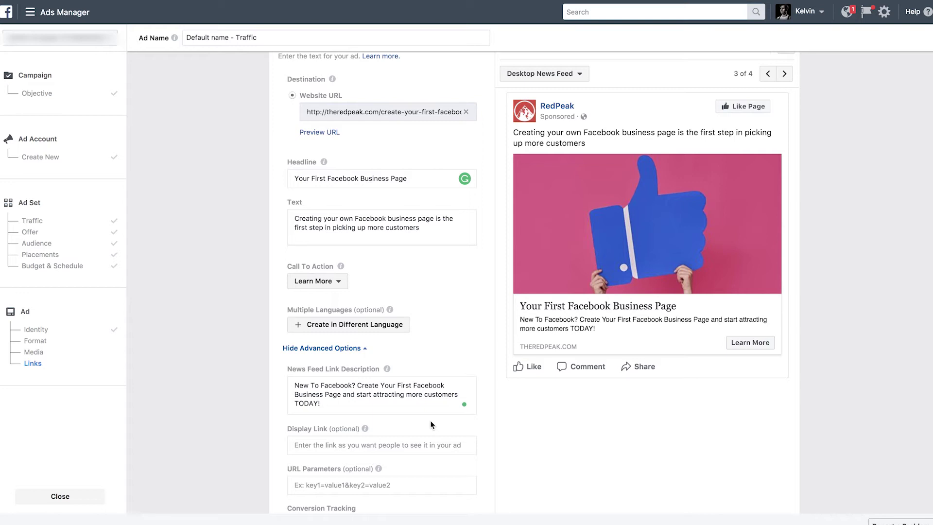
Step: Try Download as the ad's call to action and set it back to Learn More
{"action": "scroll", "coordinate": [430, 451], "scroll_direction": "up", "scroll_amount": 1}
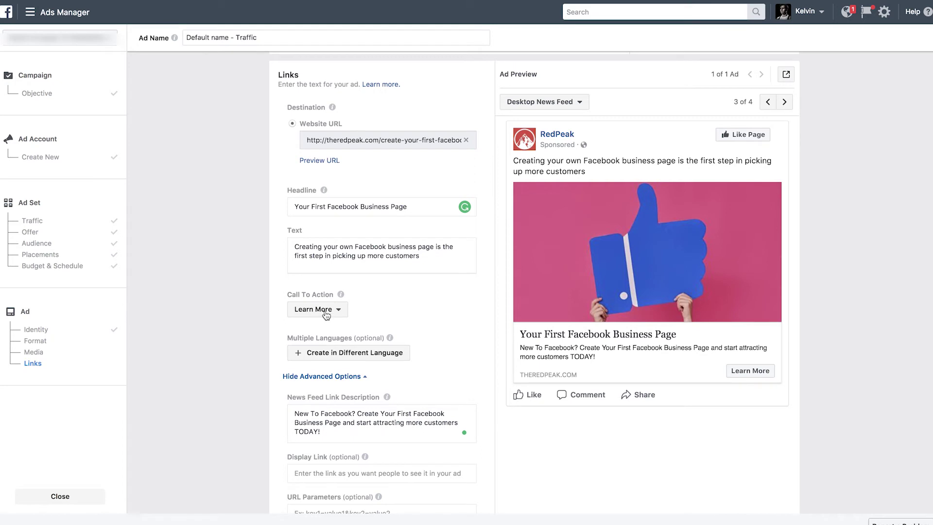
{"action": "left_click", "coordinate": [325, 315]}
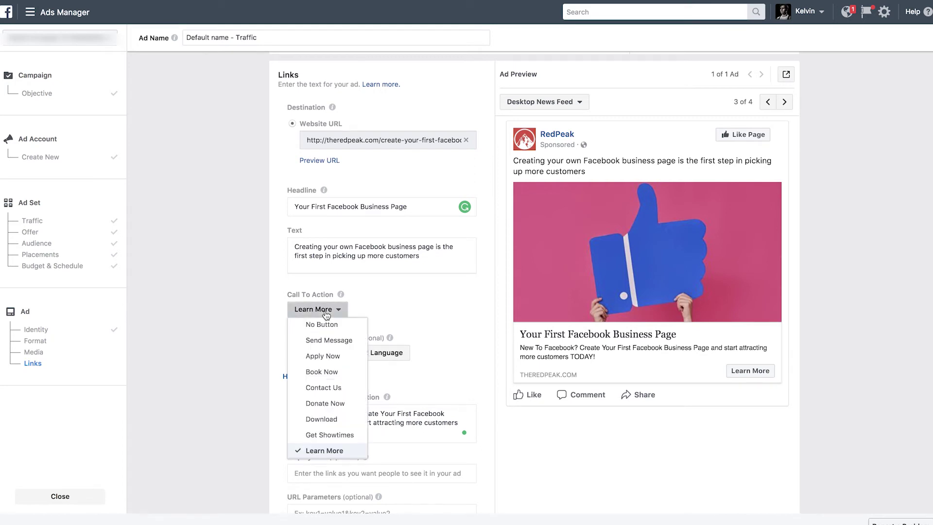
{"action": "left_click", "coordinate": [326, 419]}
{"action": "left_click", "coordinate": [332, 310]}
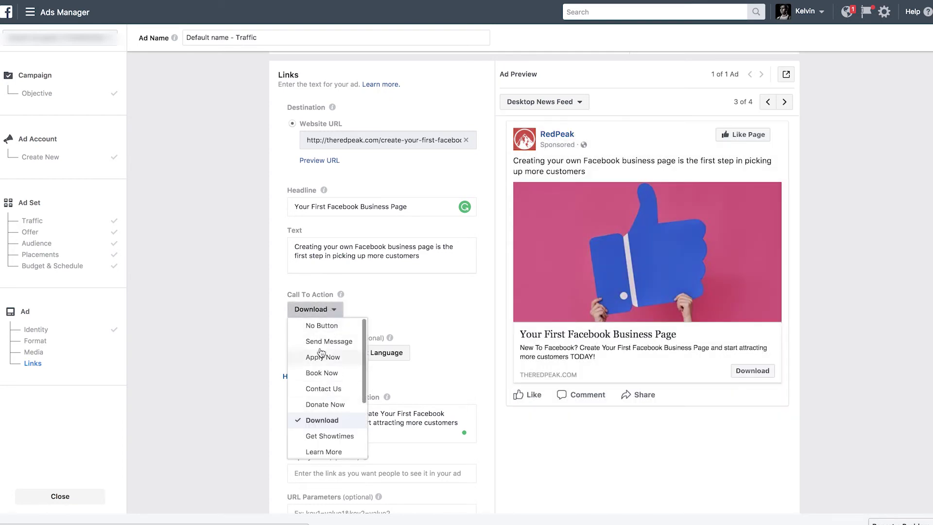
{"action": "left_click", "coordinate": [403, 303]}
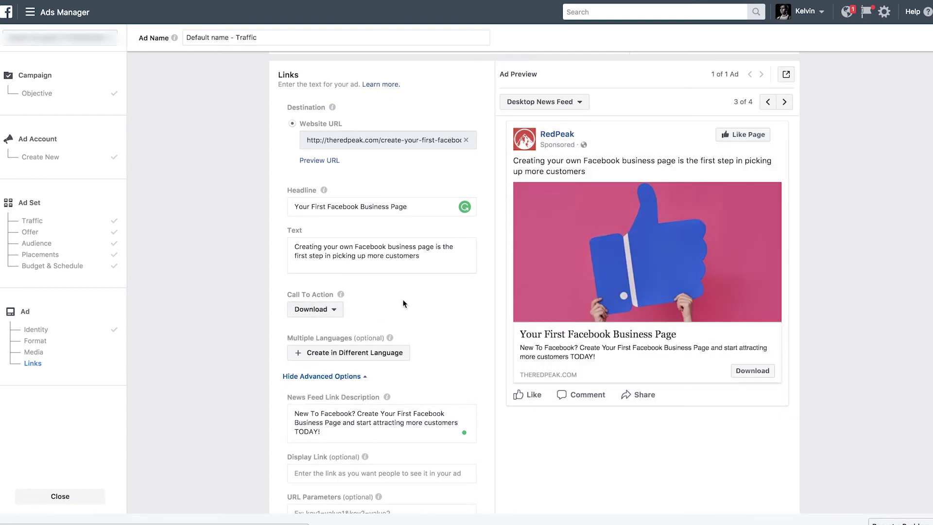
{"action": "left_click", "coordinate": [340, 312]}
{"action": "left_click", "coordinate": [335, 452]}
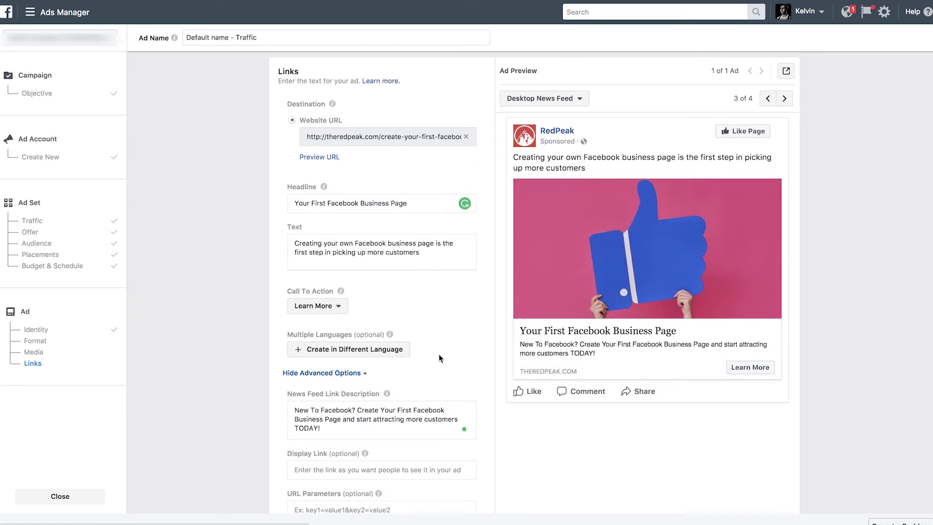
Step: Review the ad's remaining advanced options and conversion tracking settings
{"action": "scroll", "coordinate": [439, 358], "scroll_direction": "down", "scroll_amount": 3}
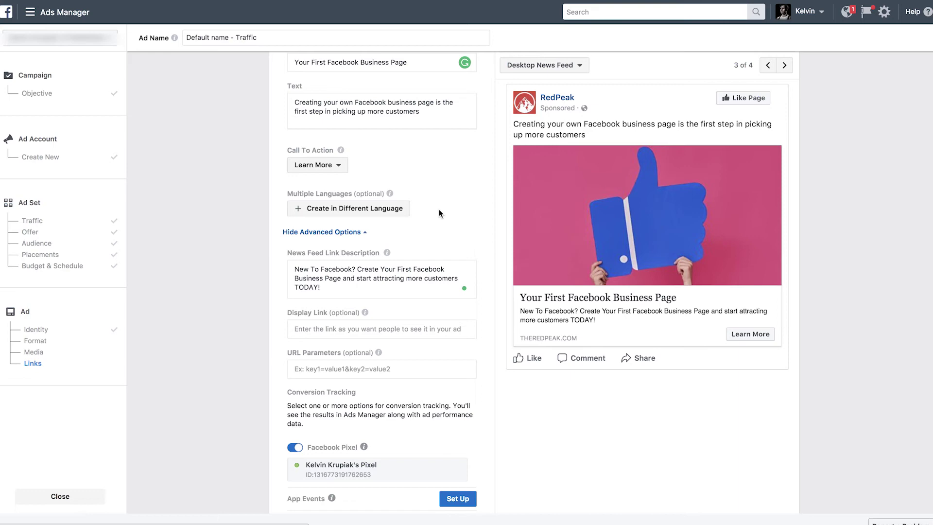
{"action": "scroll", "coordinate": [608, 370], "scroll_direction": "down", "scroll_amount": 3}
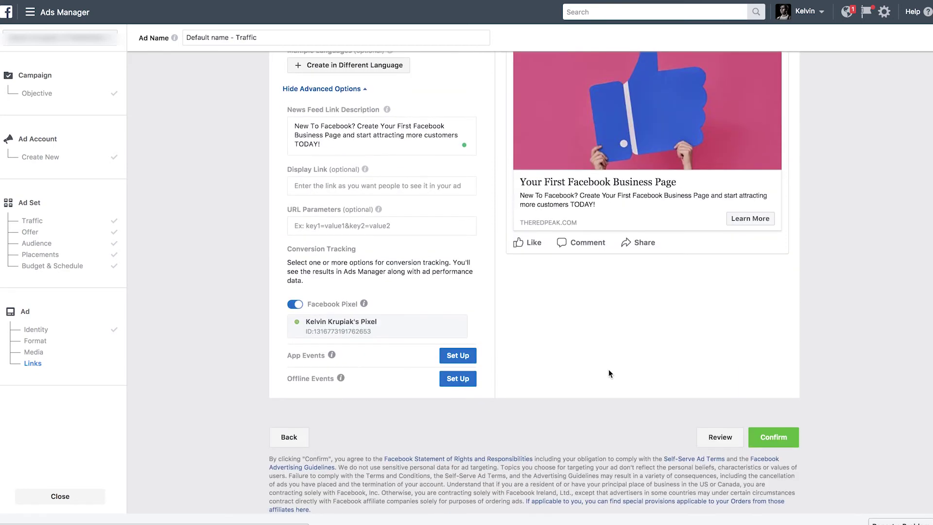